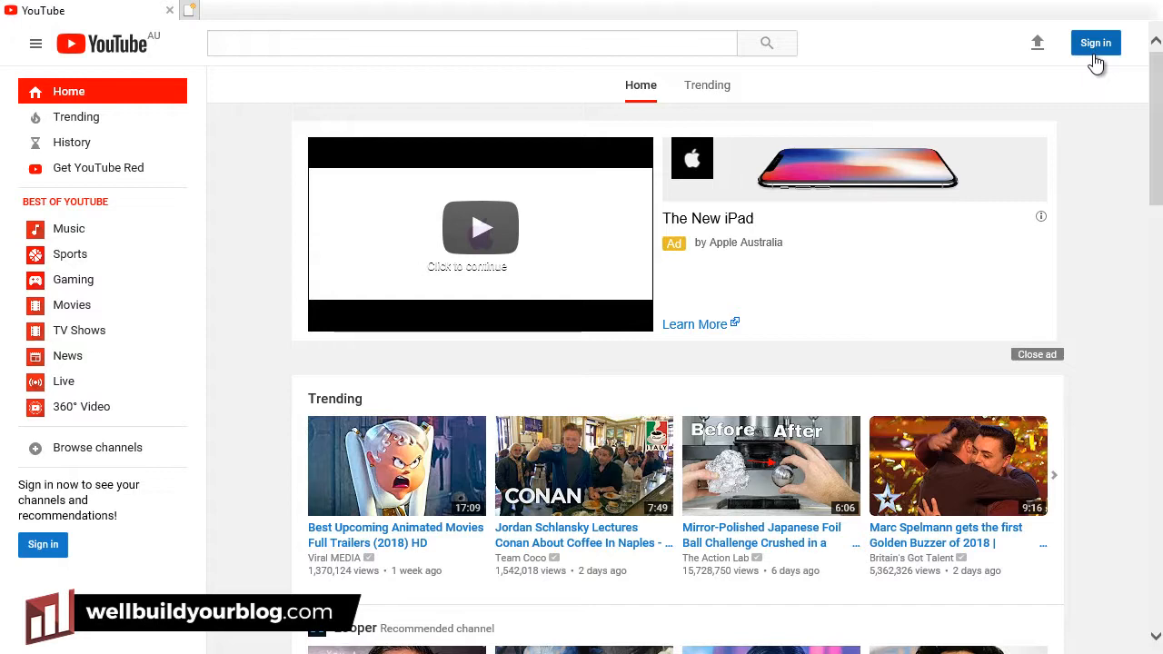
Start a new Google account and enter the first and last name, fixing the last-name typo.
left_click(1095, 56)
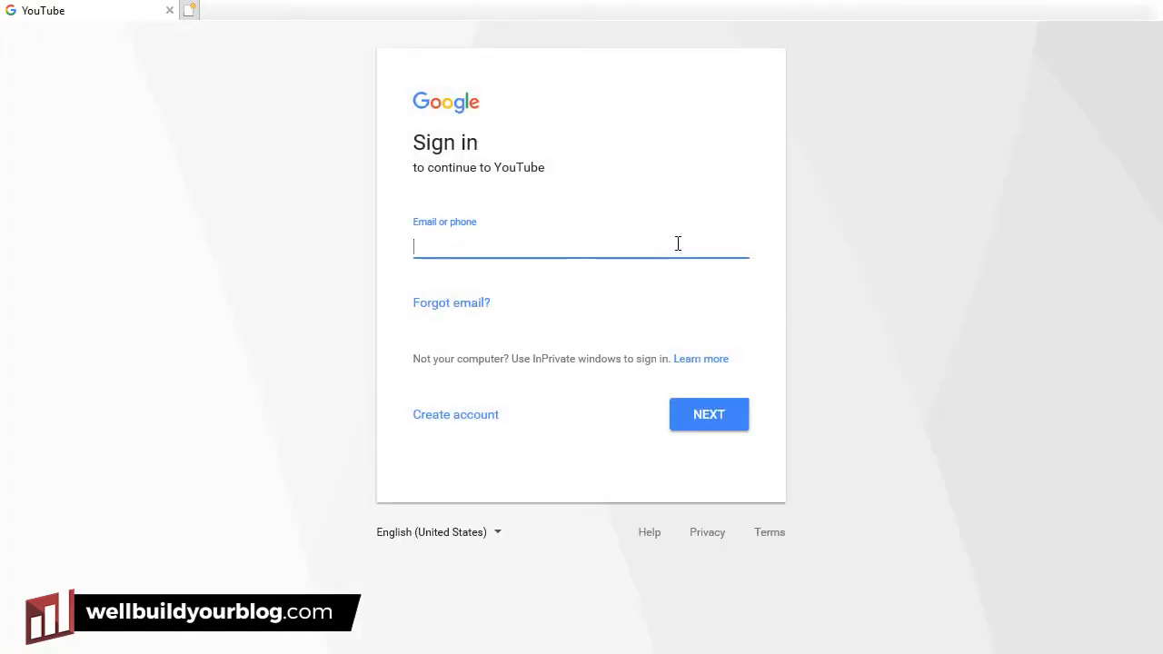
left_click(463, 416)
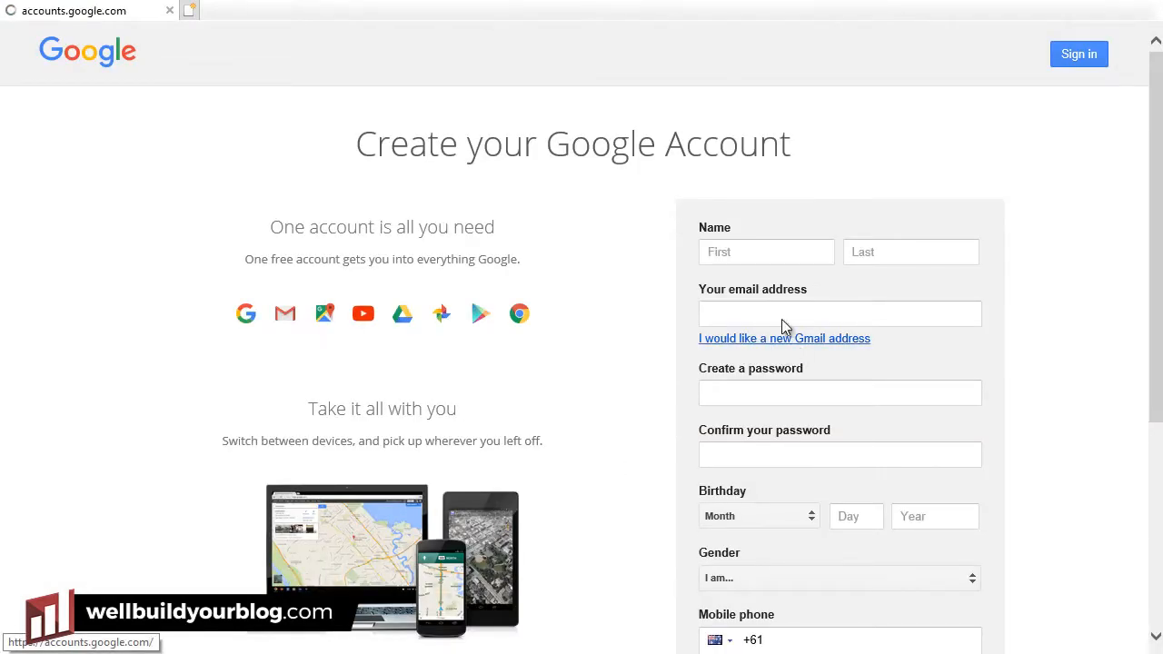
left_click(769, 254)
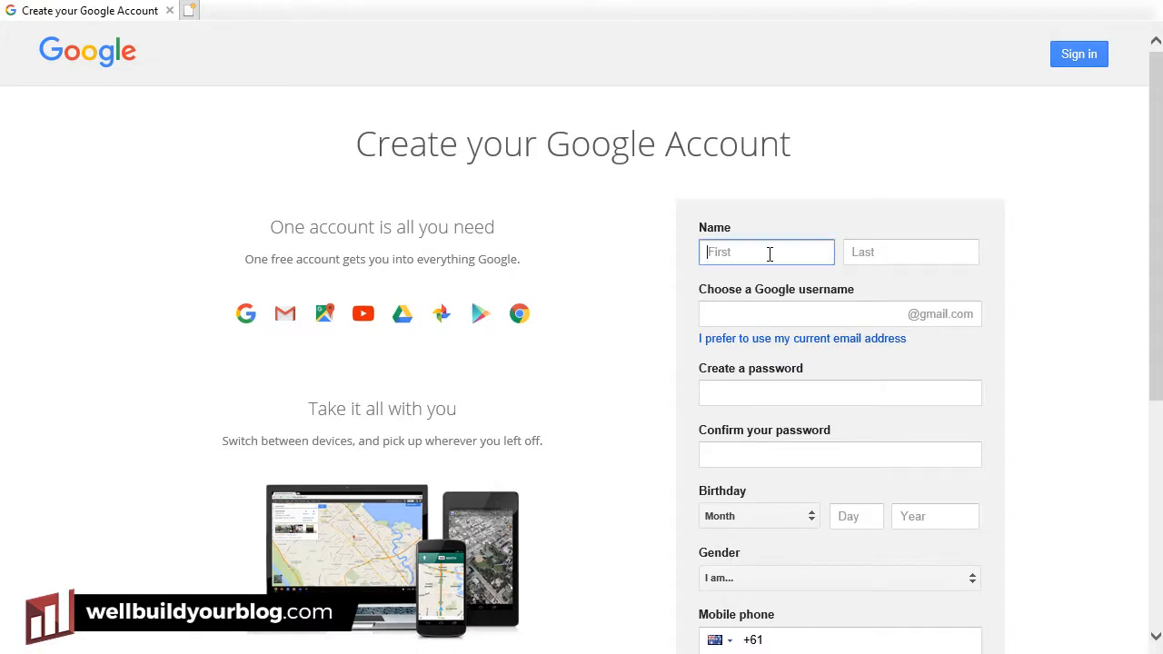
type("John")
key("Tab")
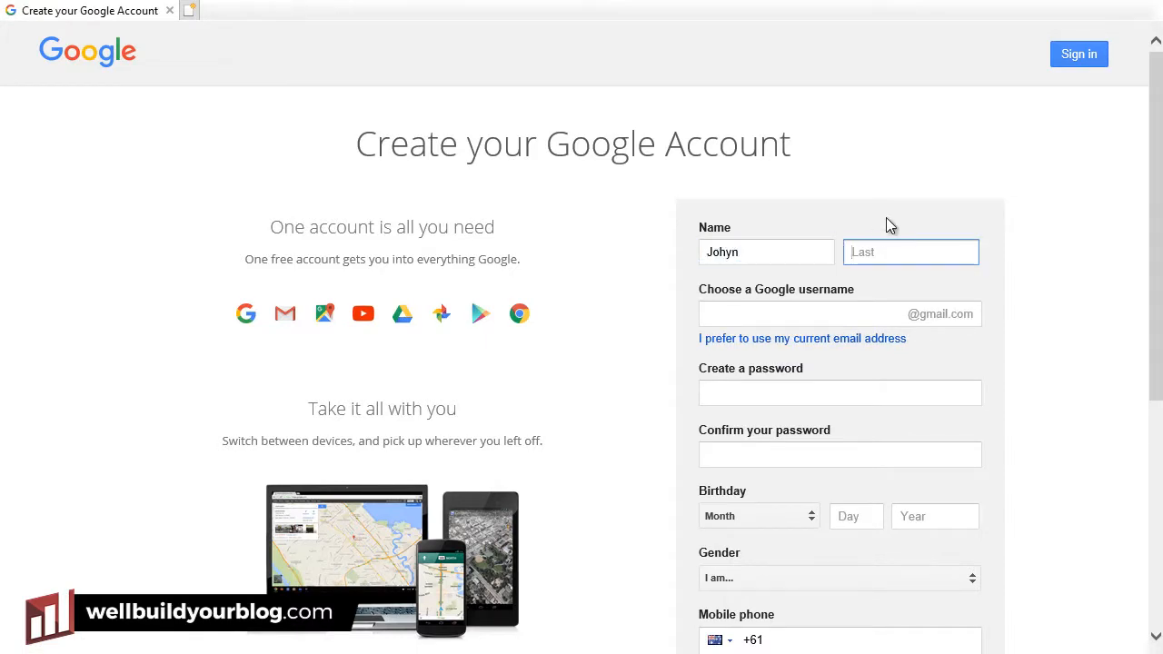
left_click(730, 254)
left_click(967, 252)
type("Smitjh")
key("BackSpace")
key("BackSpace")
type("h")
key("Tab")
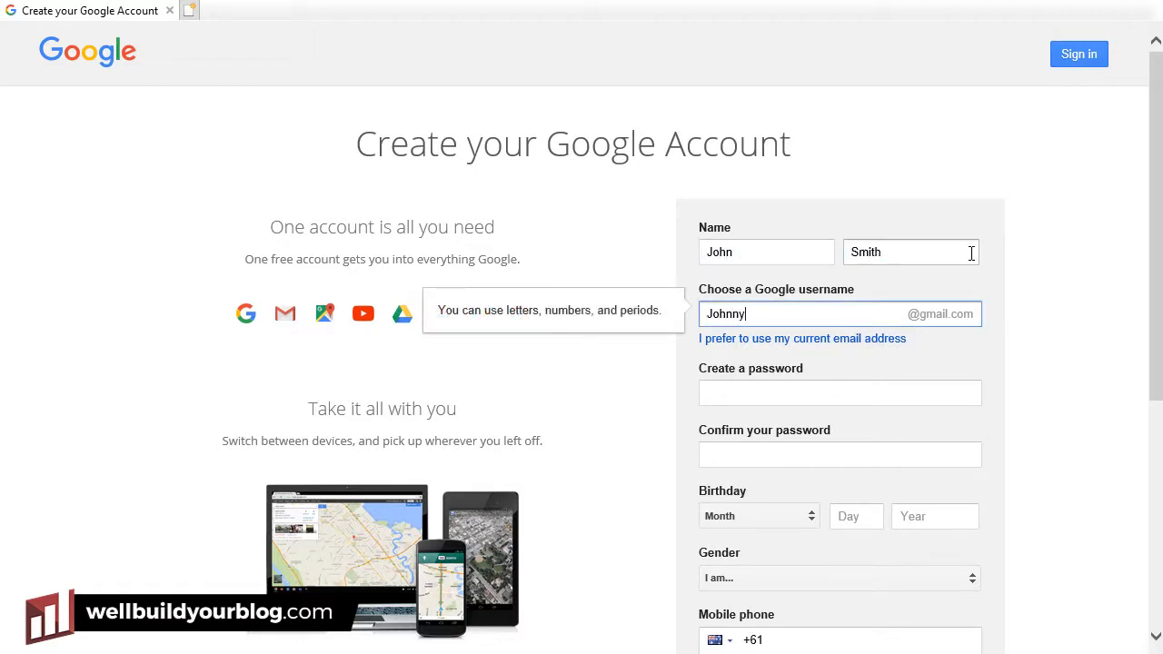
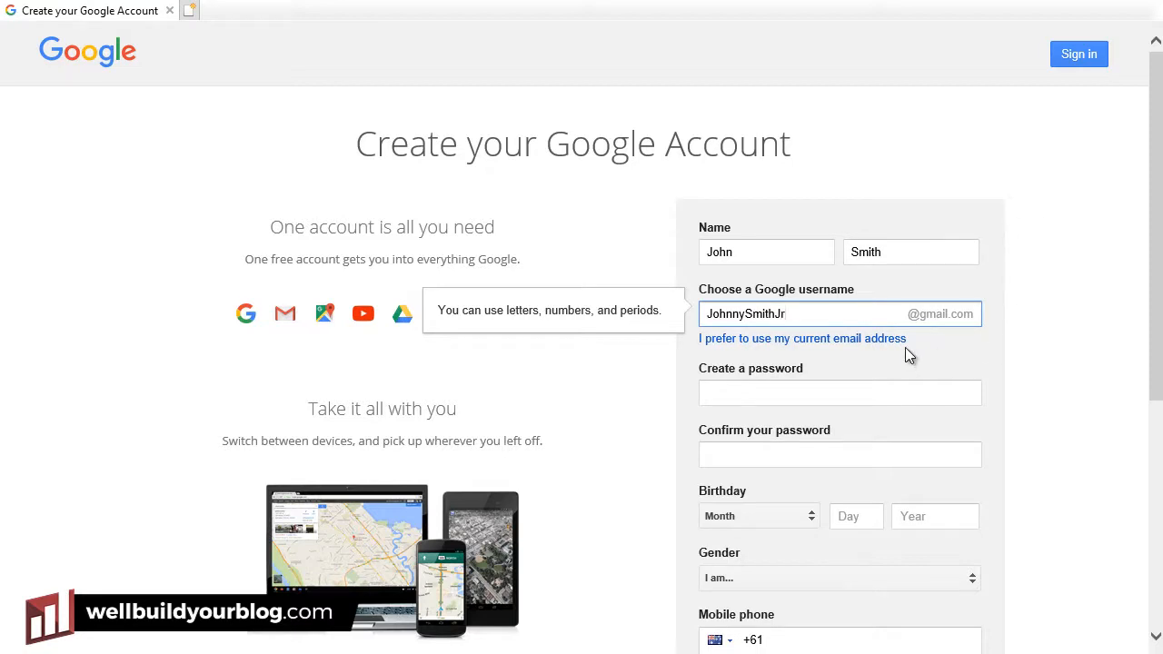
Choose an available username (adding digits after a taken one) and enter the password twice.
left_click(800, 393)
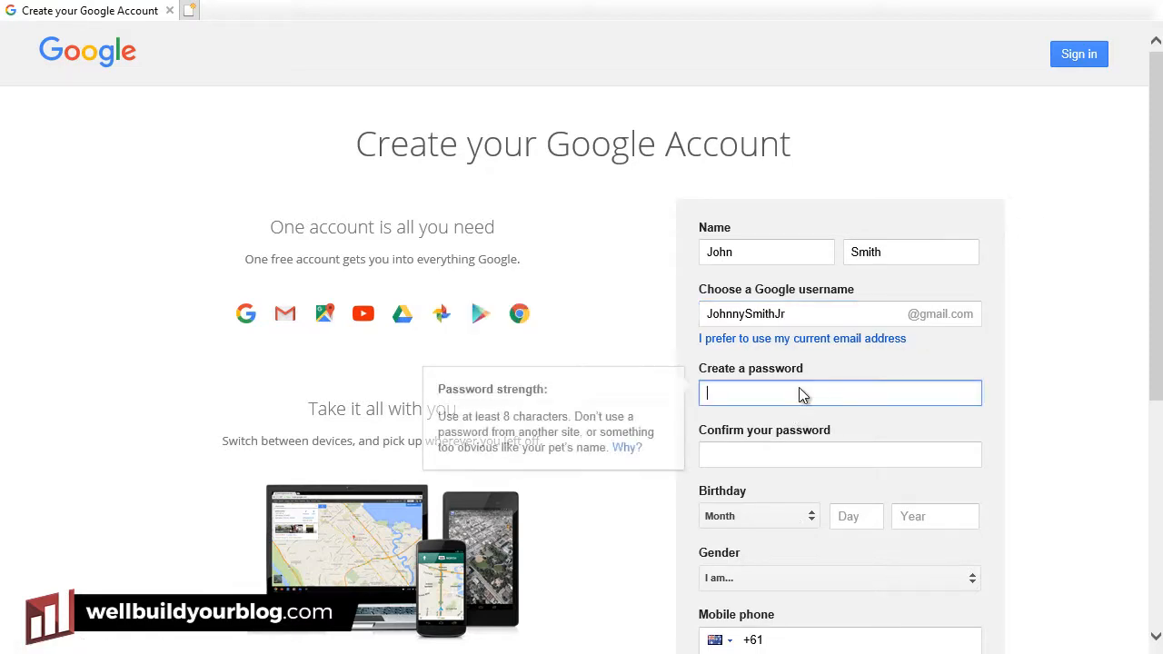
left_click(822, 313)
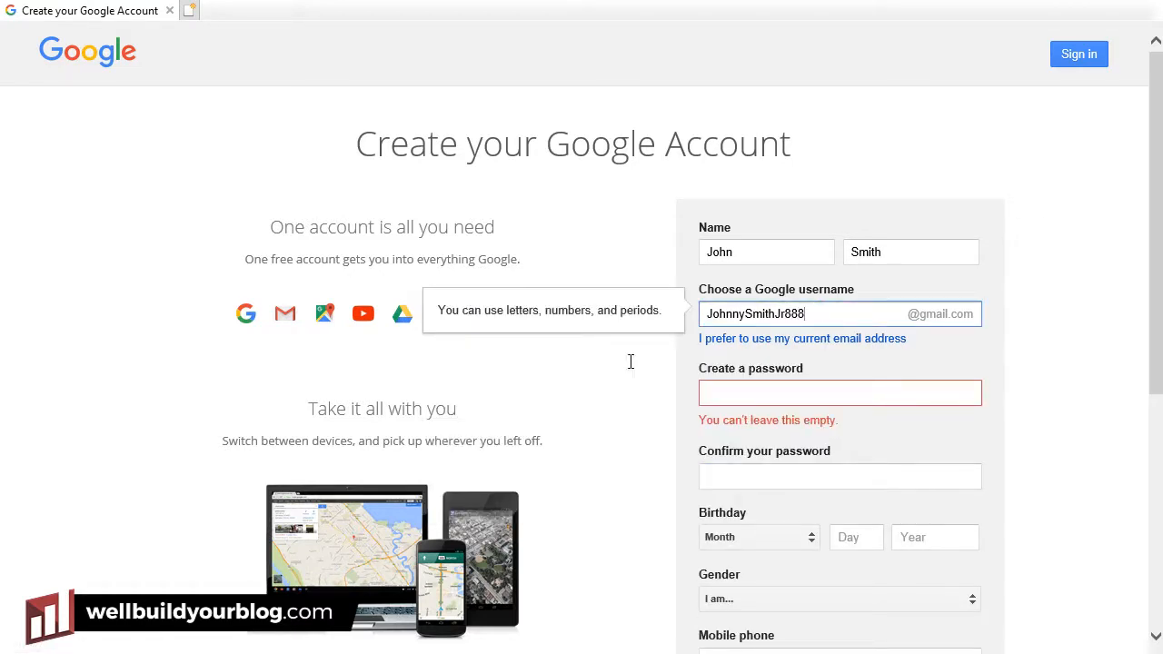
left_click(959, 390)
type("********")
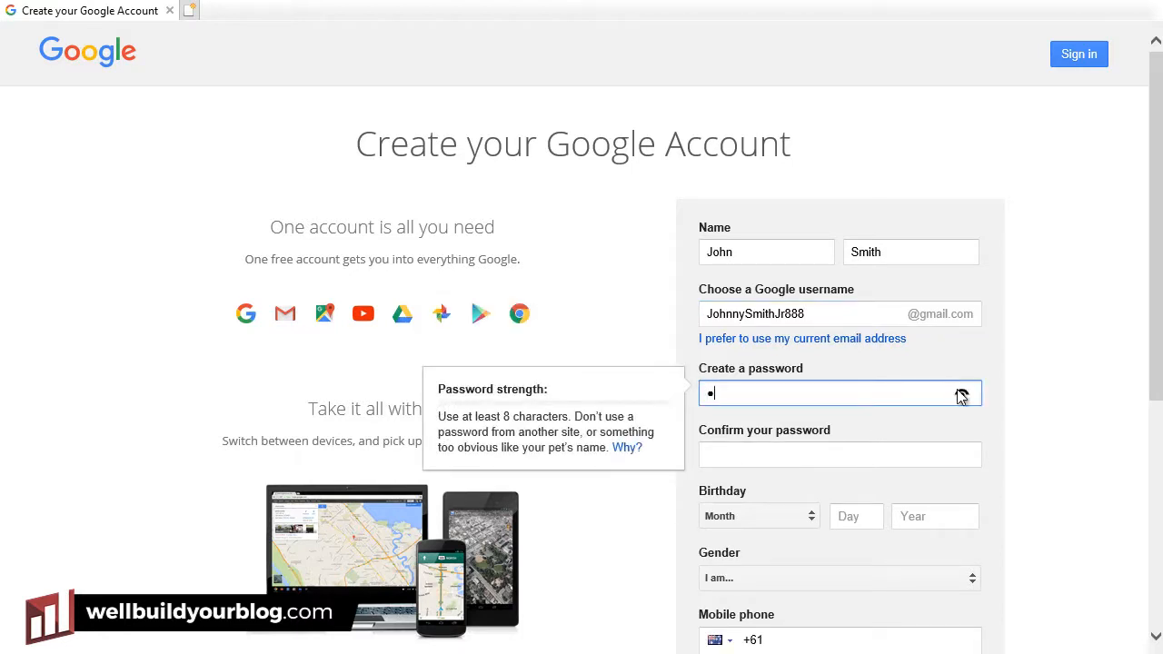
key("Tab")
type("*******")
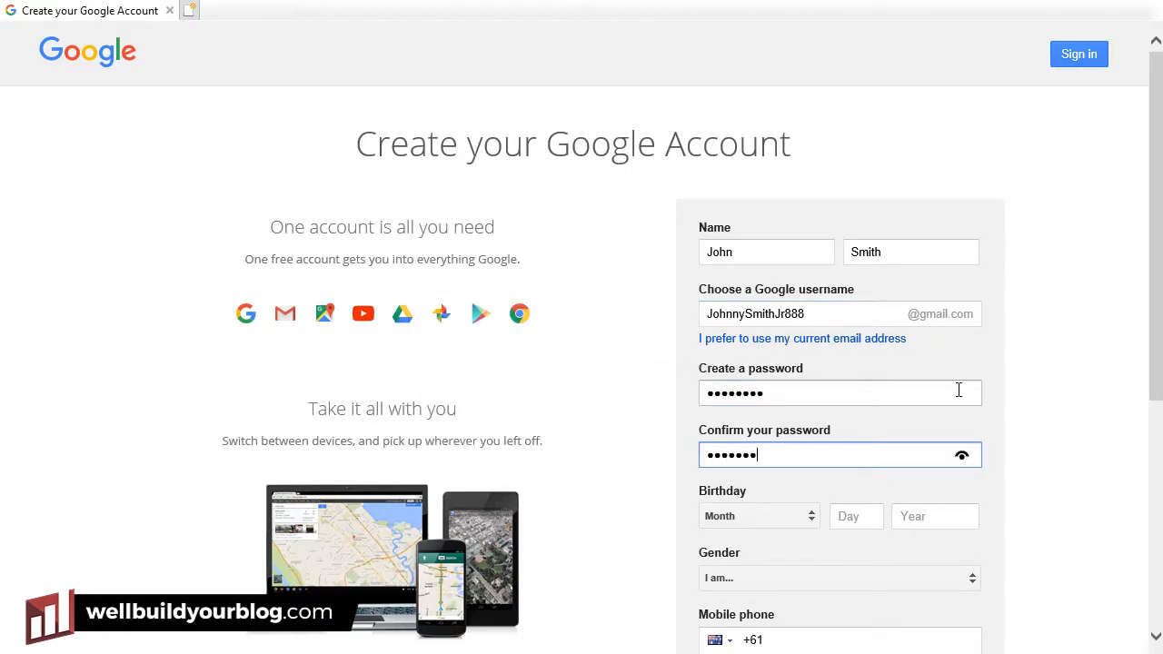
type("*")
key("Tab")
key("Tab")
Set the birth month to August and enter the birth day, correcting a mistyped day.
left_click(814, 508)
left_click(747, 534)
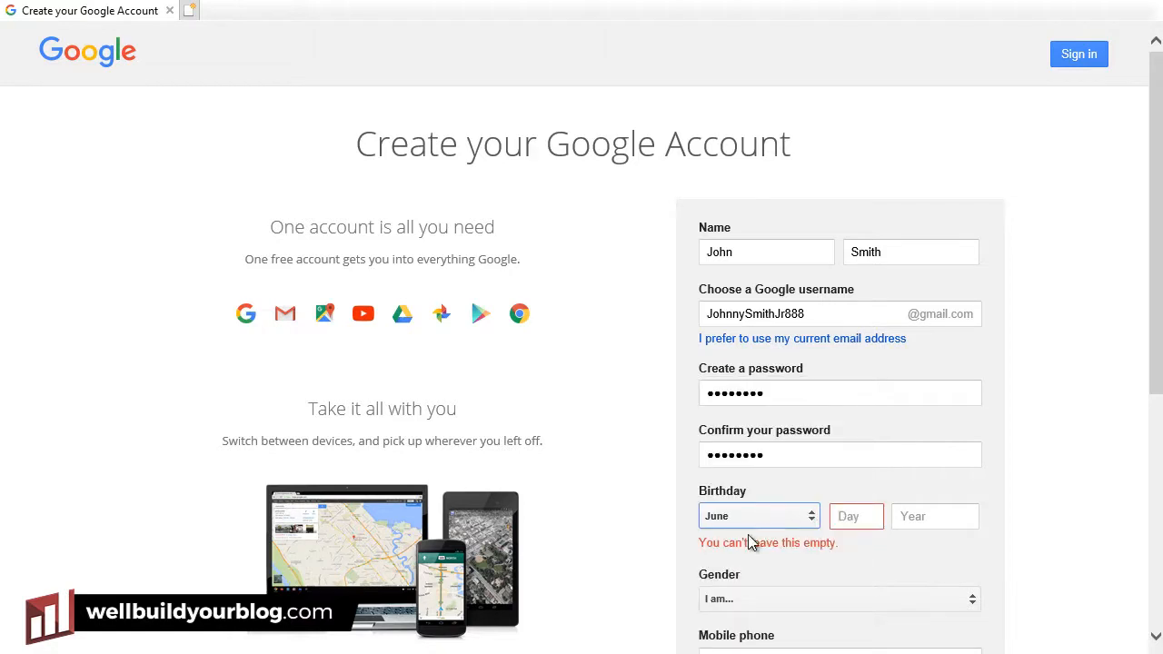
left_click(749, 518)
left_click(757, 547)
left_click(874, 516)
type("4")
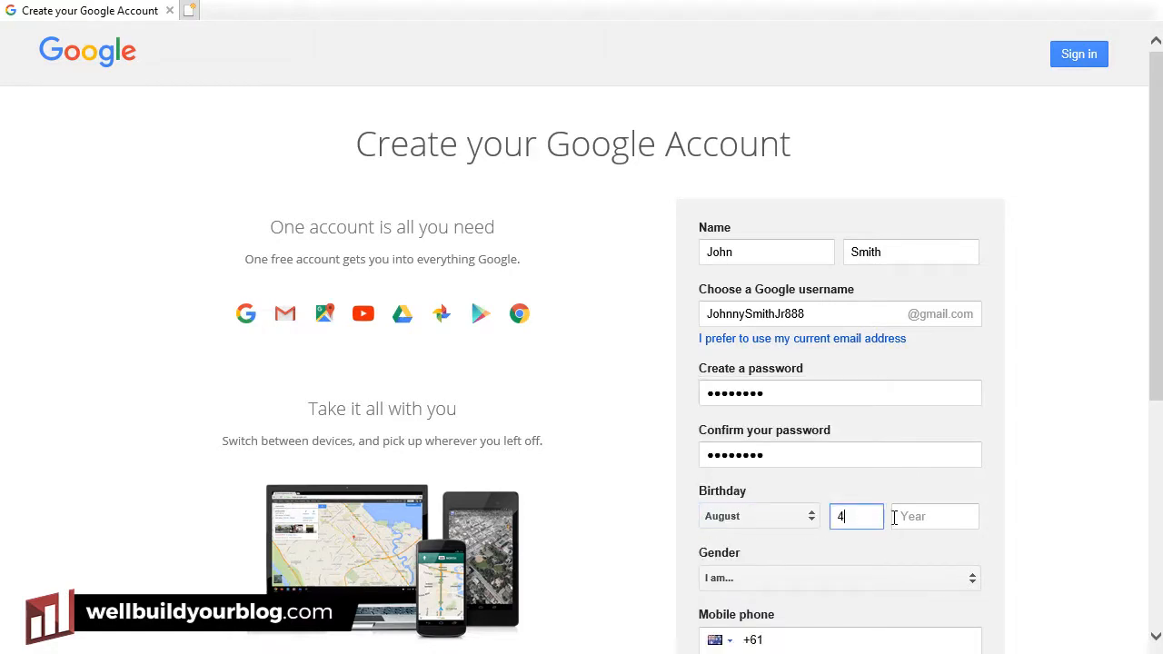
type("3")
left_click_drag(877, 519, 819, 520)
type("21")
left_click(915, 516)
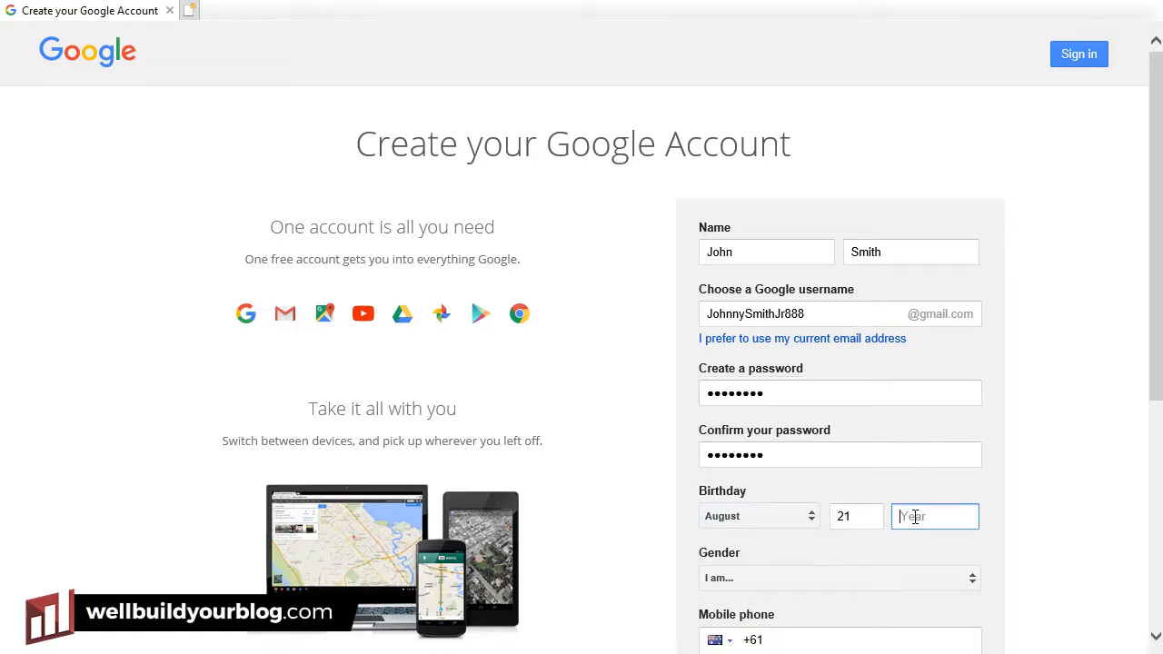
Enter the birth year, set gender to Rather not say, and untick the default homepage option.
type("1970")
scroll(791, 345, "down", 3)
left_click(782, 292)
left_click(753, 363)
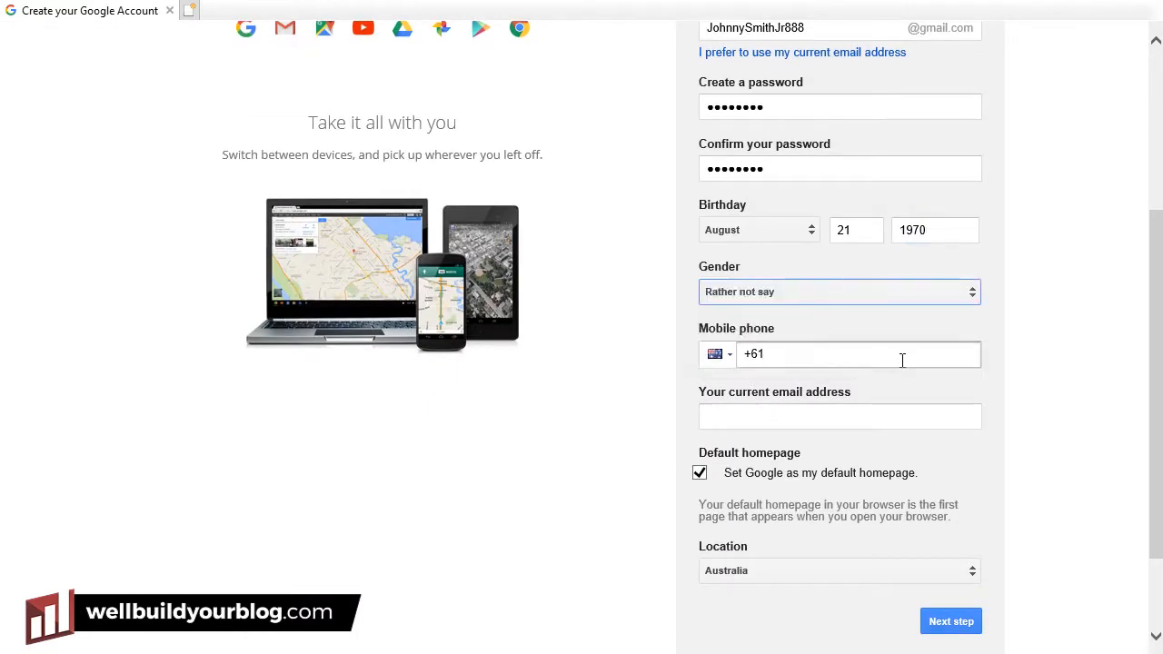
left_click(702, 474)
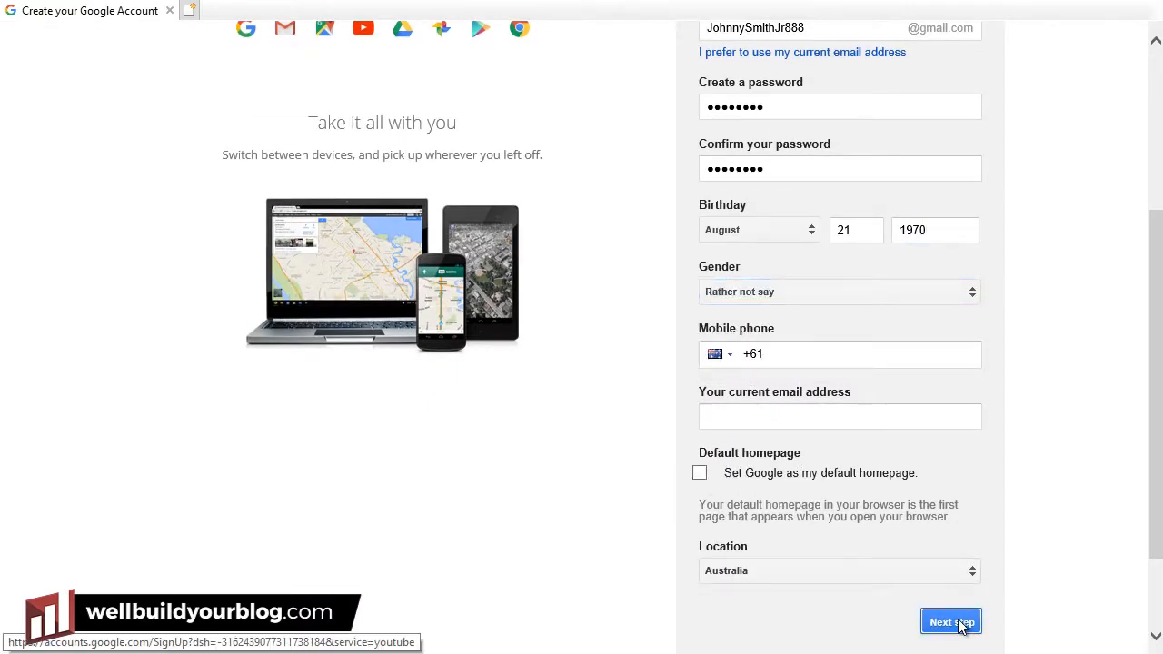
Submit the sign-up form, agree to the terms, and continue to YouTube.
left_click(954, 623)
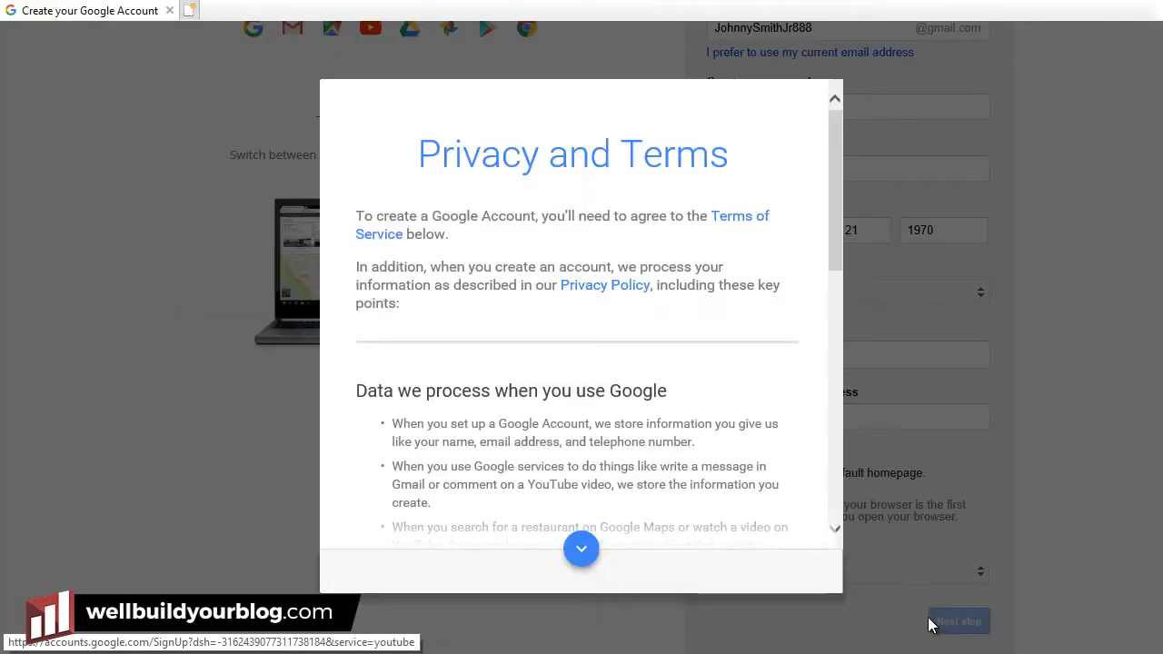
scroll(686, 434, "down", 10)
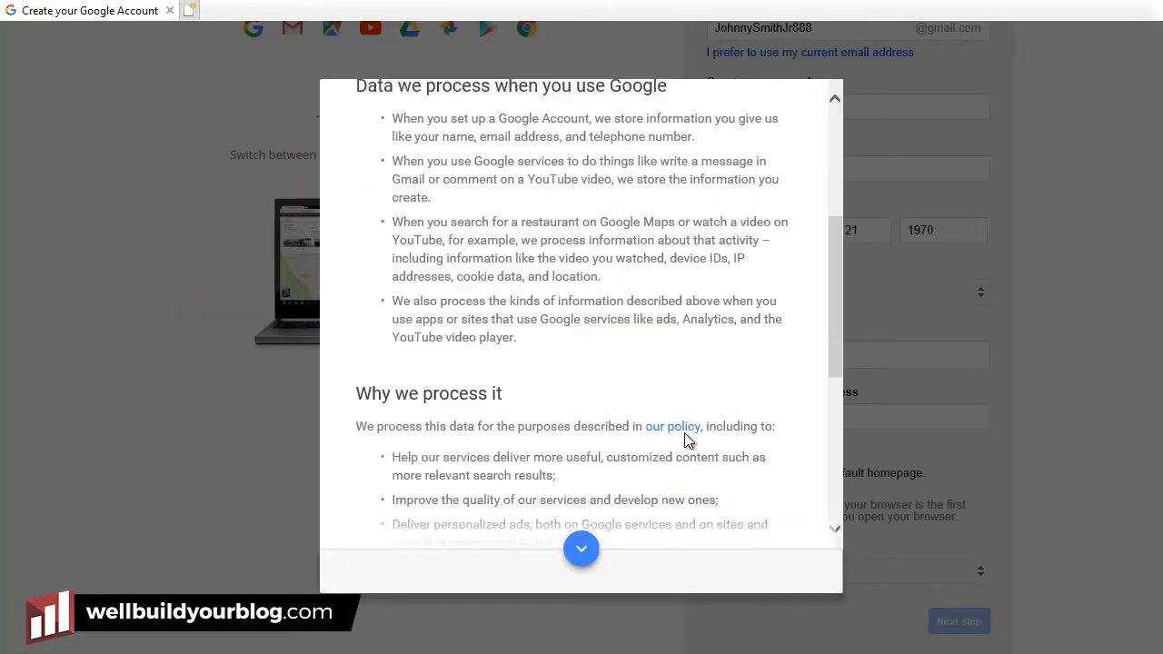
left_click(763, 577)
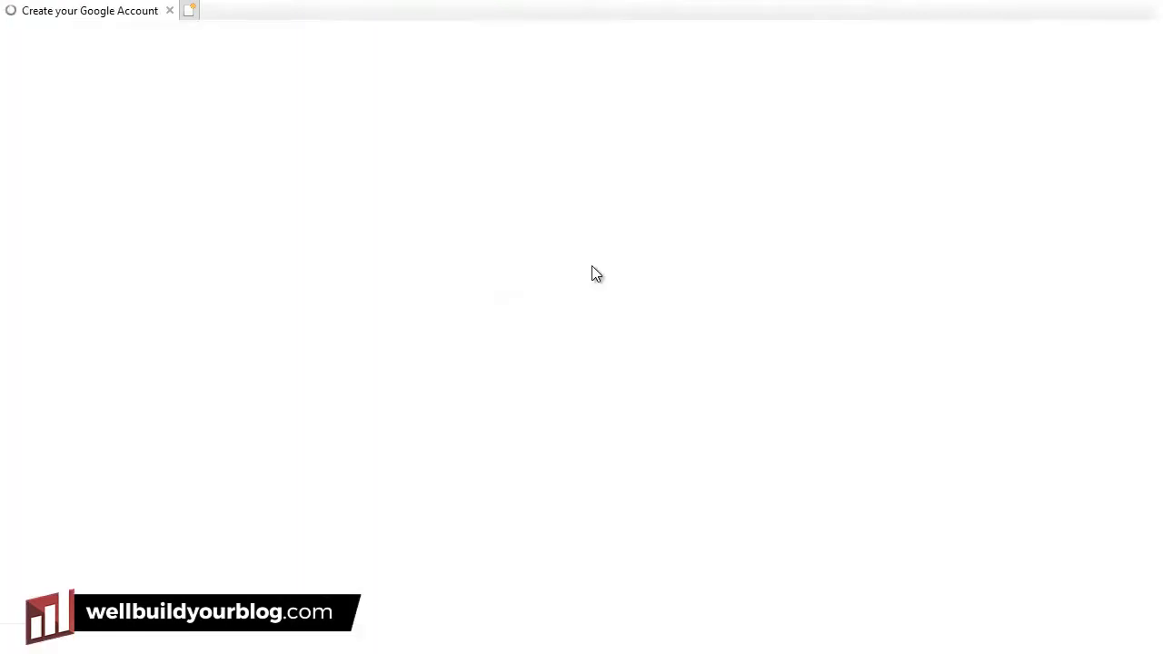
left_click(593, 339)
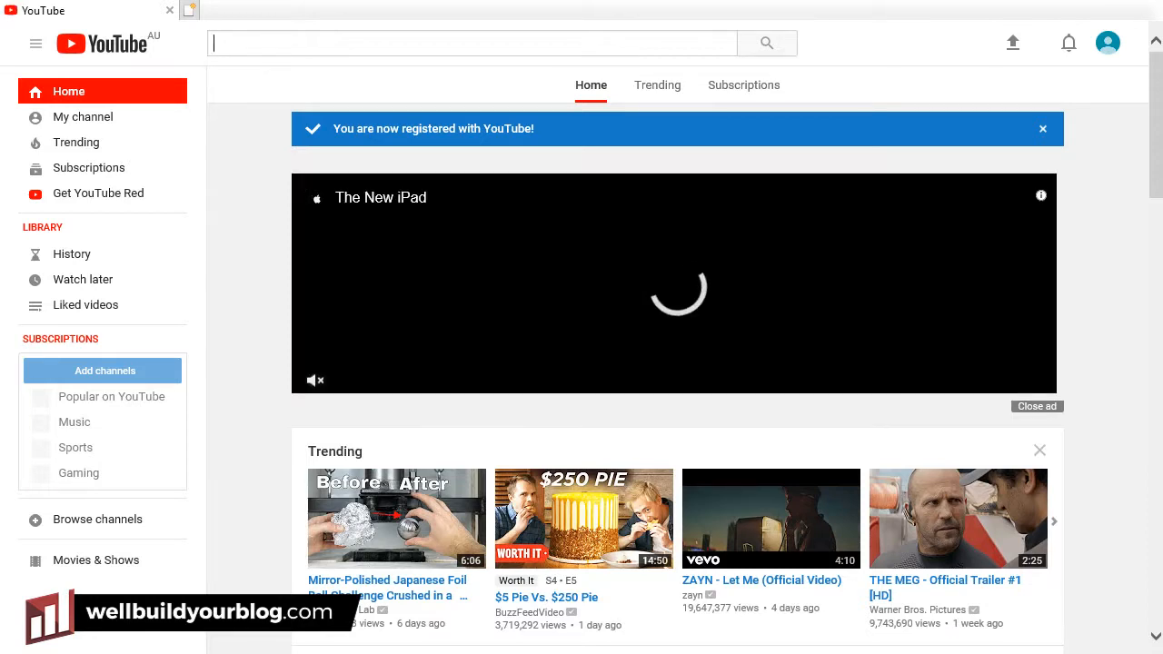
Go to Creator Studio from the account menu and start creating a channel.
left_click(1108, 49)
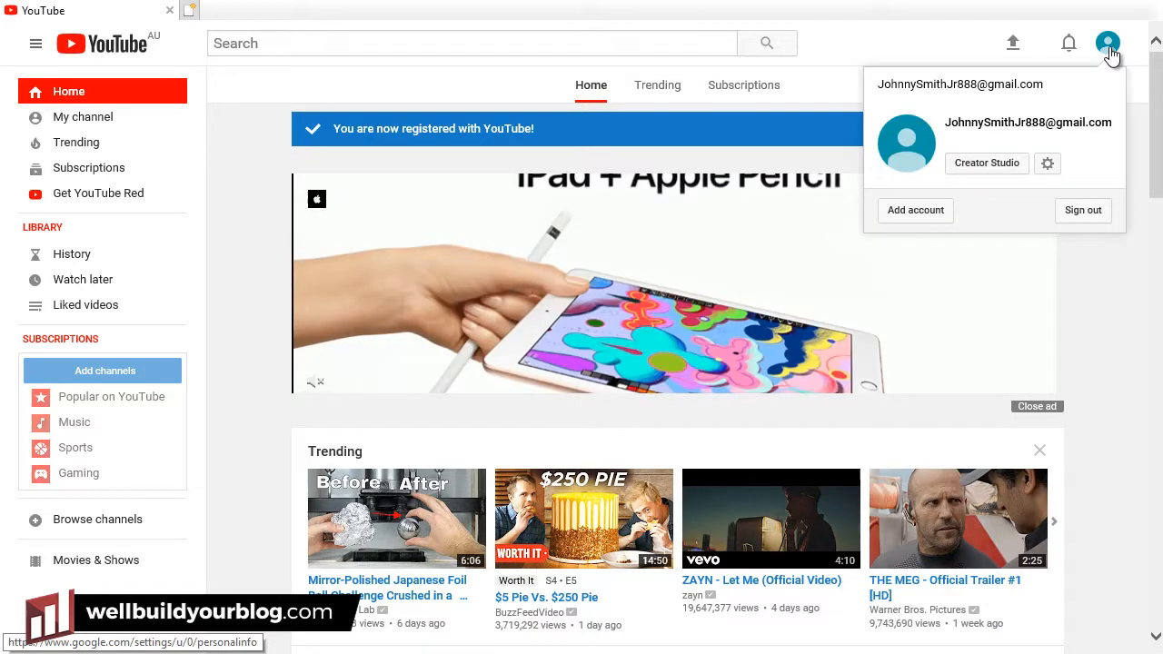
left_click(986, 164)
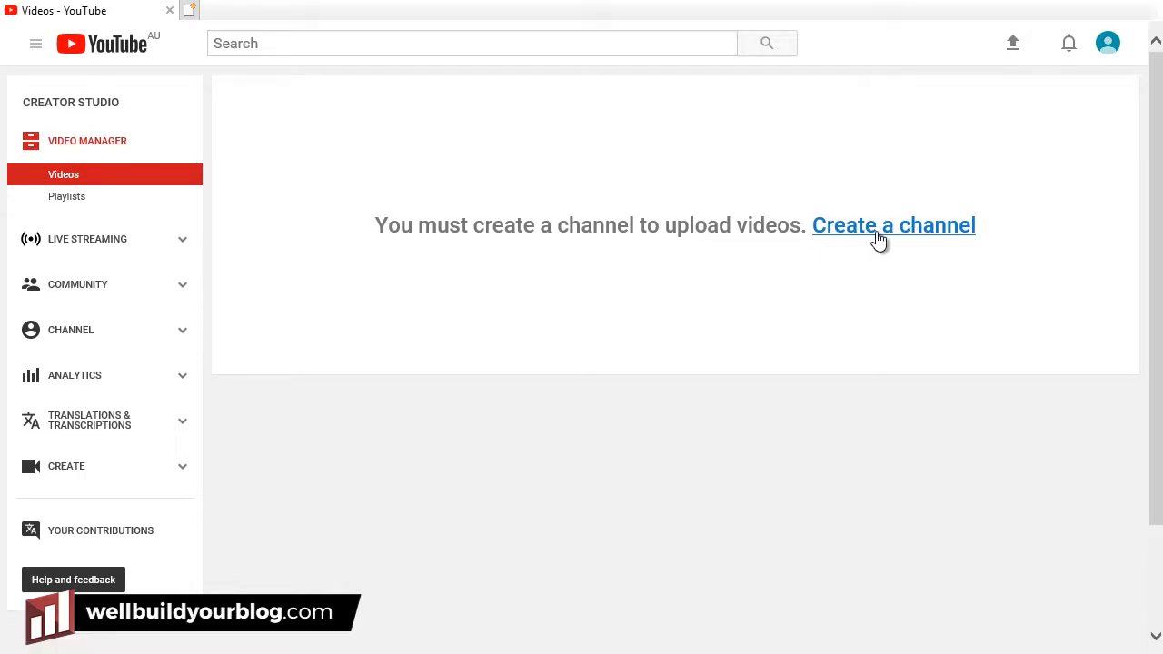
left_click(877, 238)
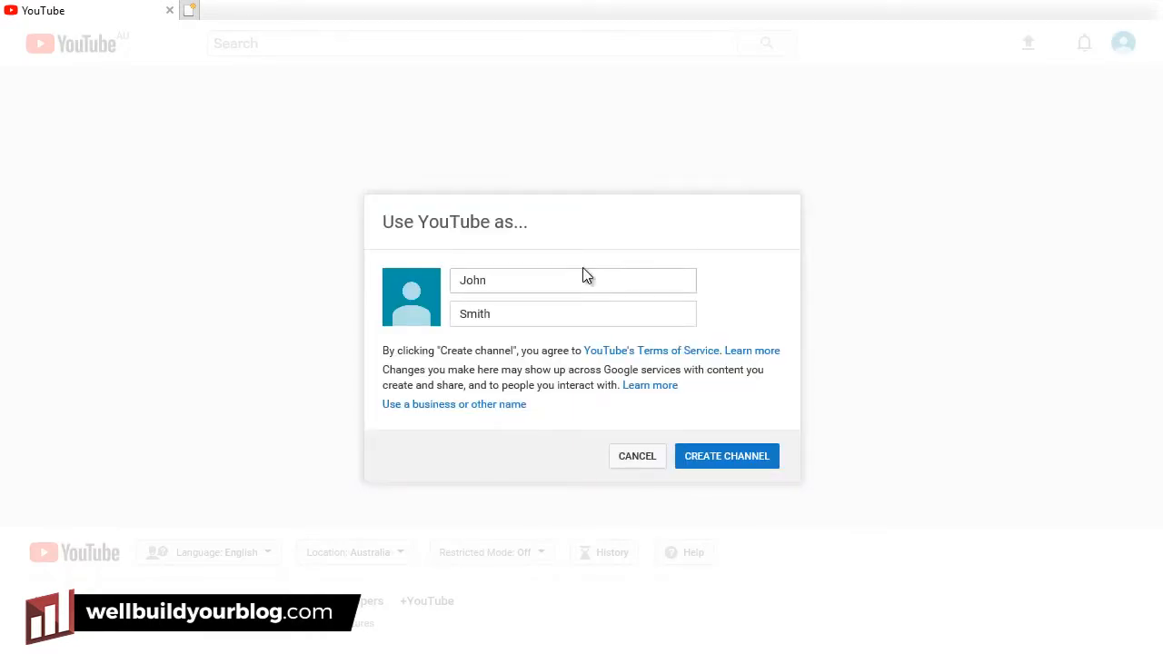
Create a Brand Account named 'Flade Industries' using a business name, removing the stray '3'.
left_click(560, 277)
left_click(542, 314)
left_click(524, 278)
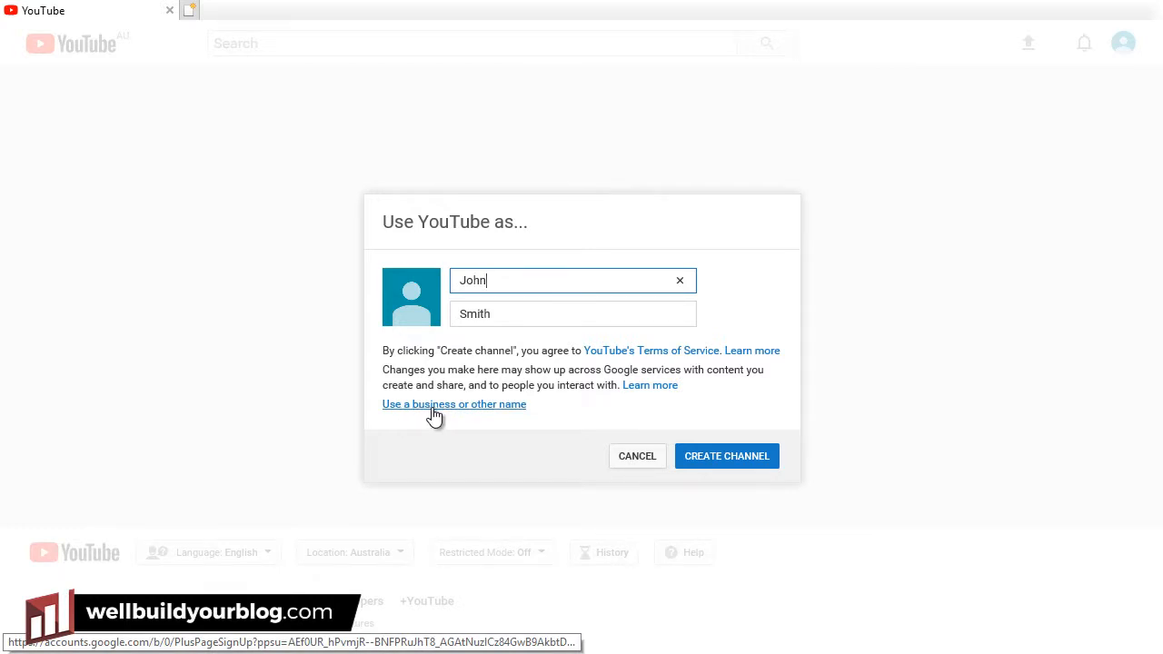
left_click(496, 415)
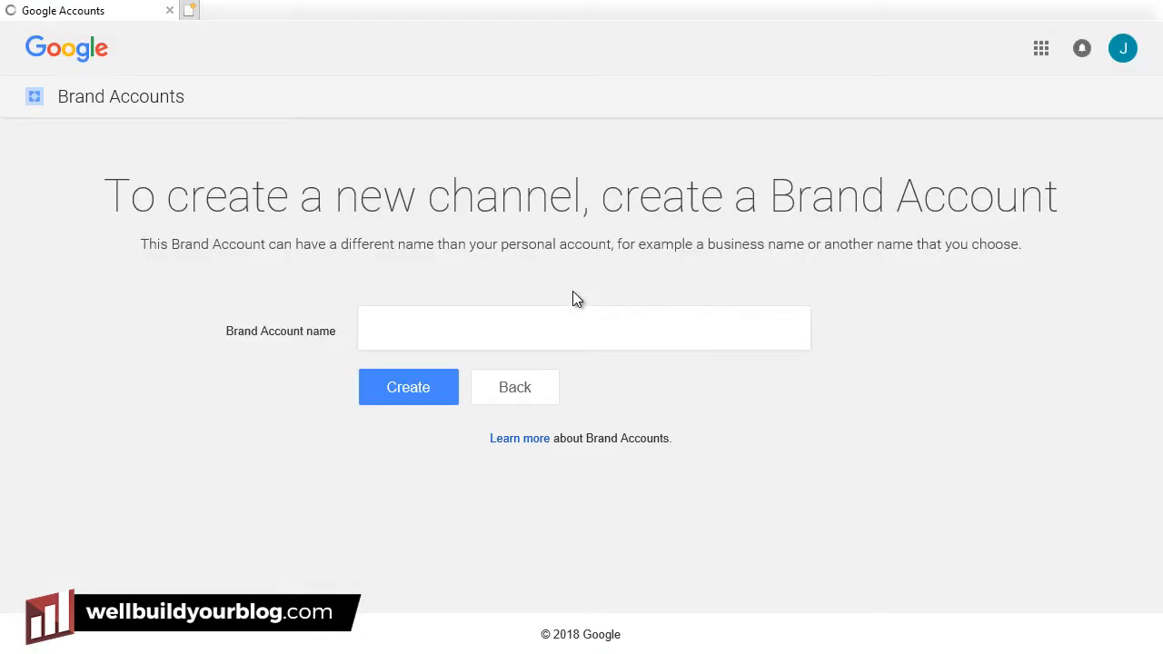
left_click(443, 324)
type("Flade")
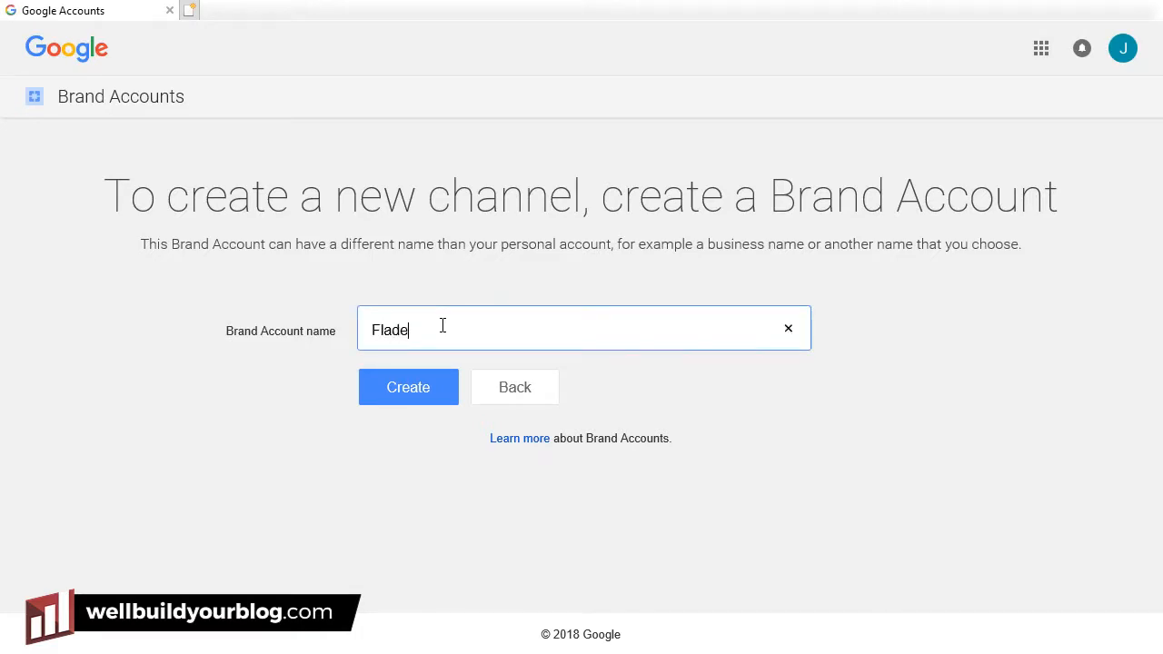
type(" Industri3es")
left_click(467, 331)
key("BackSpace")
left_click(387, 385)
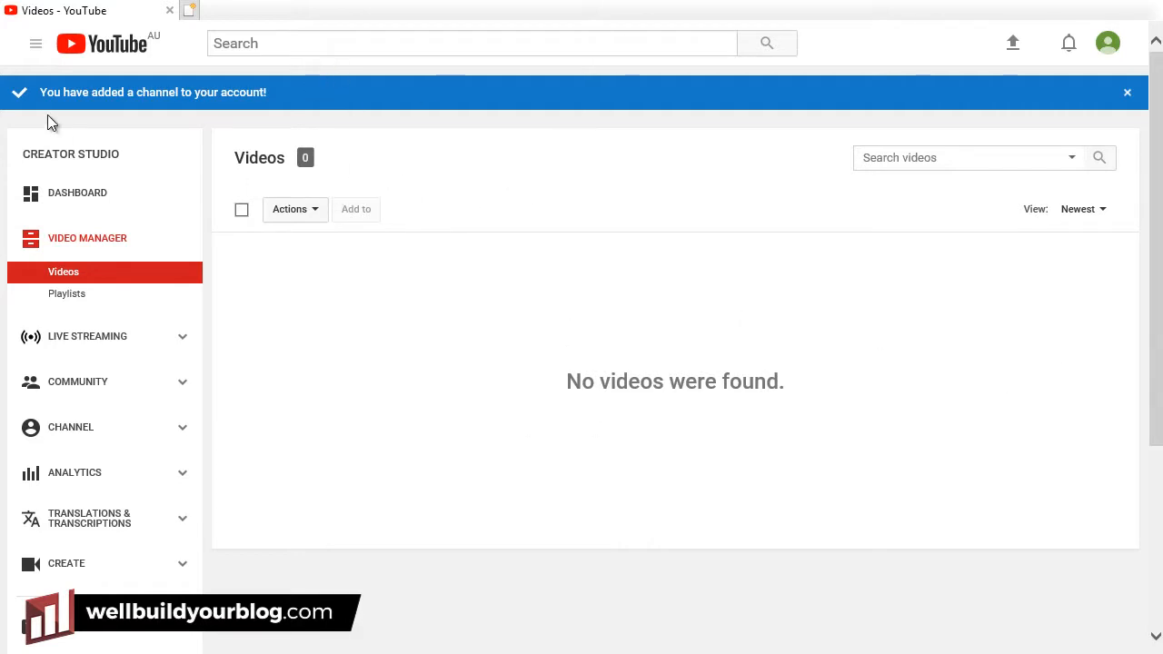
On My channel, add the description 'This is the Official Flade Channel'.
left_click(37, 45)
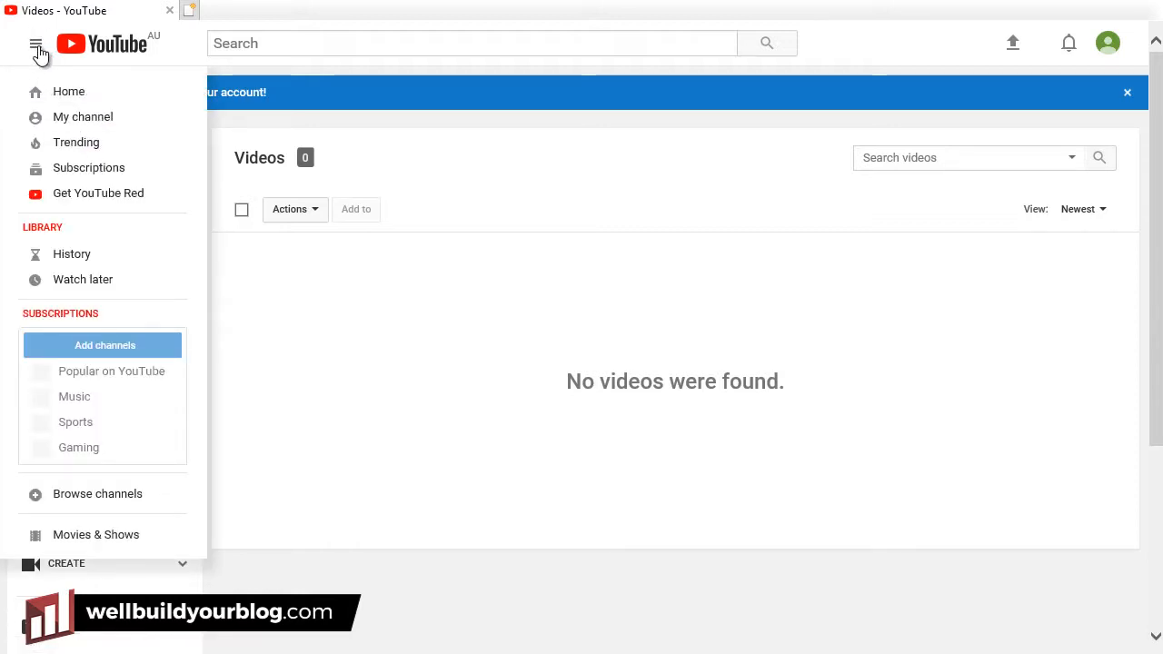
left_click(97, 123)
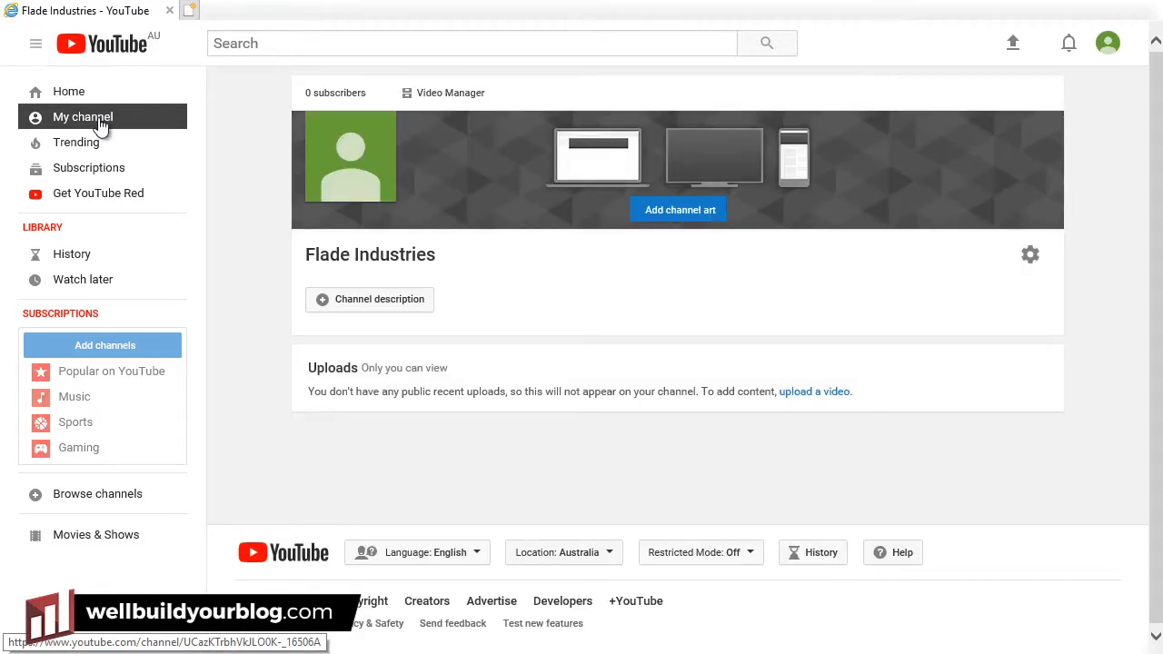
left_click(381, 305)
type("This ")
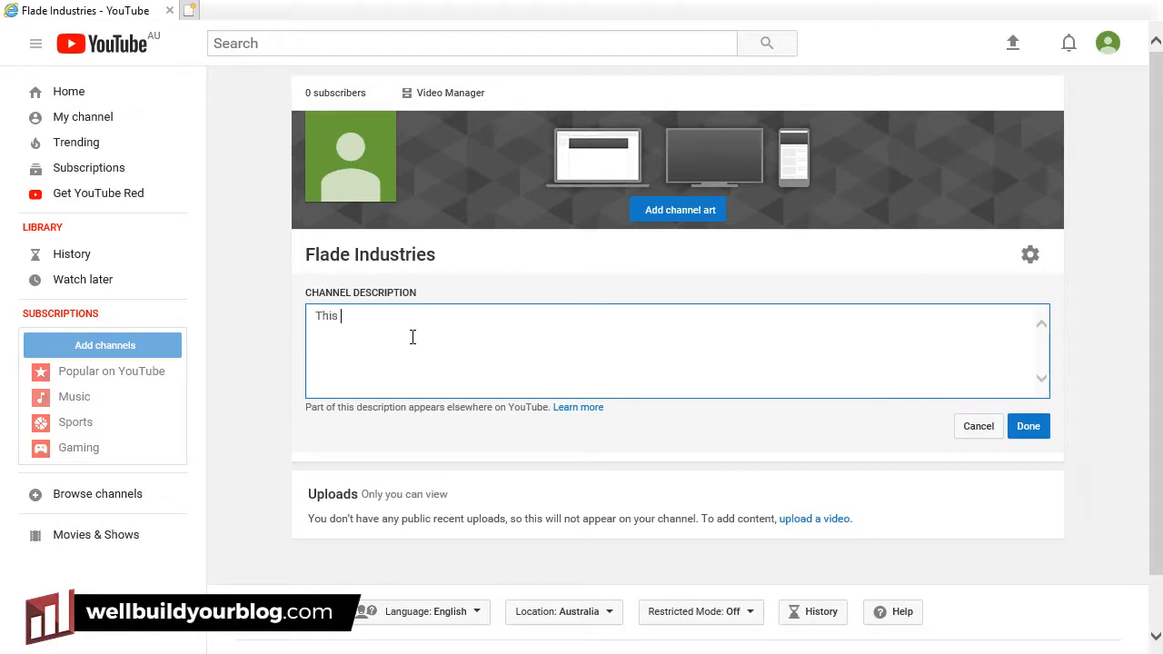
type("is the Official Flade Channel")
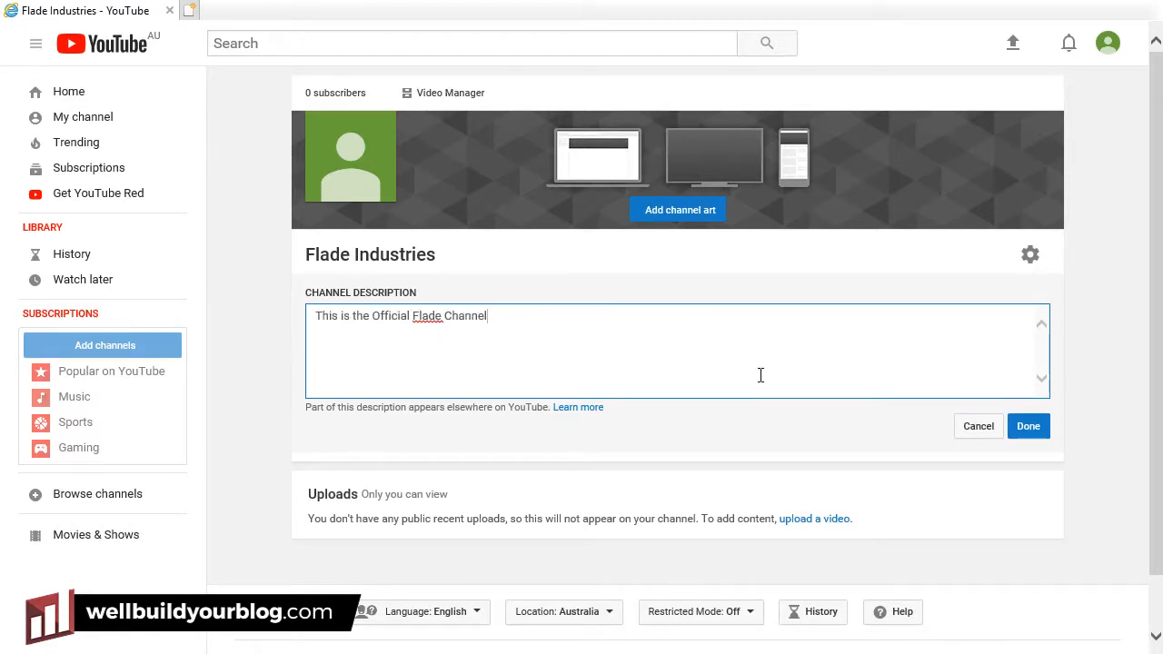
left_click(1025, 429)
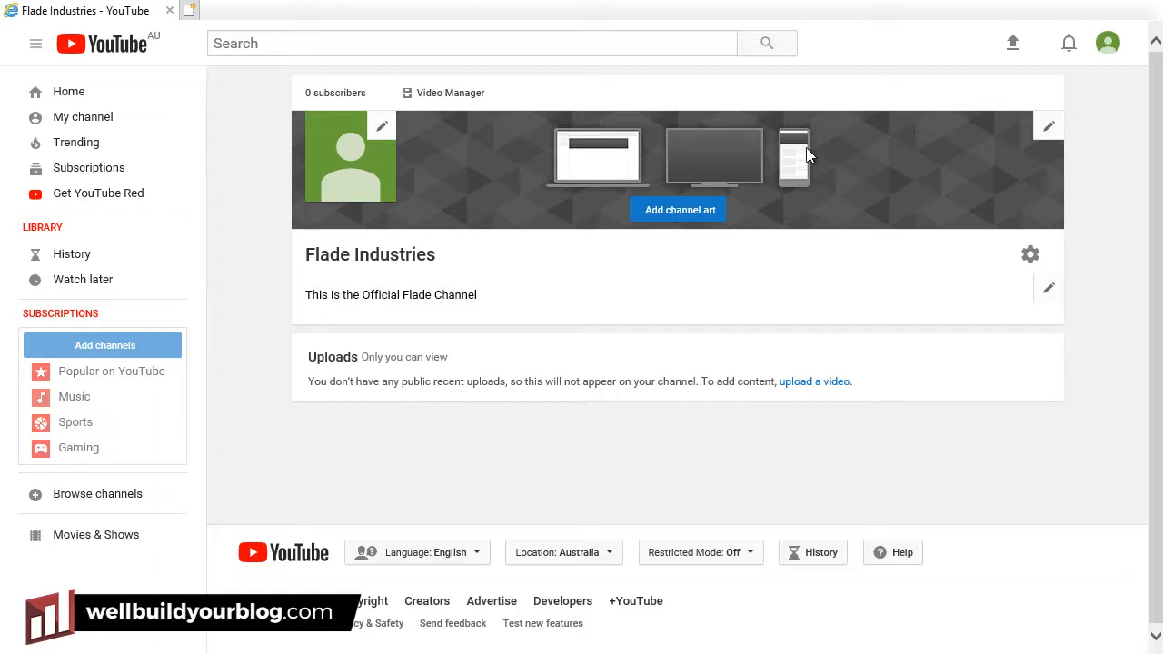
Start adding channel art from the computer and show files as extra-large icons.
left_click(683, 221)
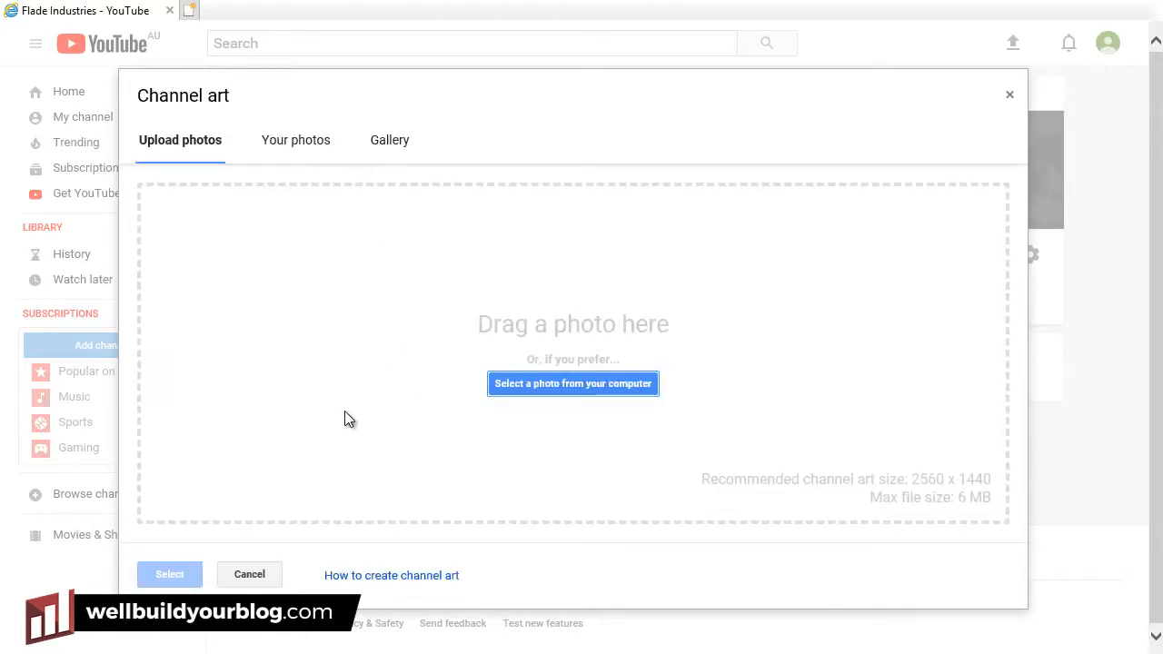
left_click(529, 384)
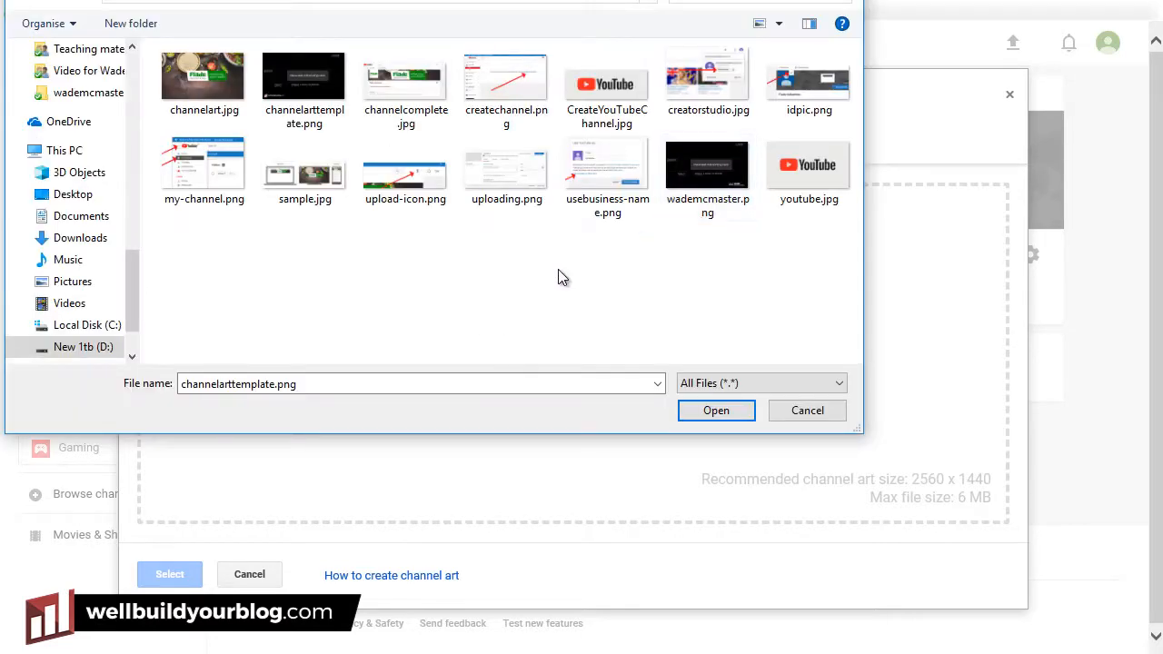
right_click(424, 276)
mouse_move(273, 291)
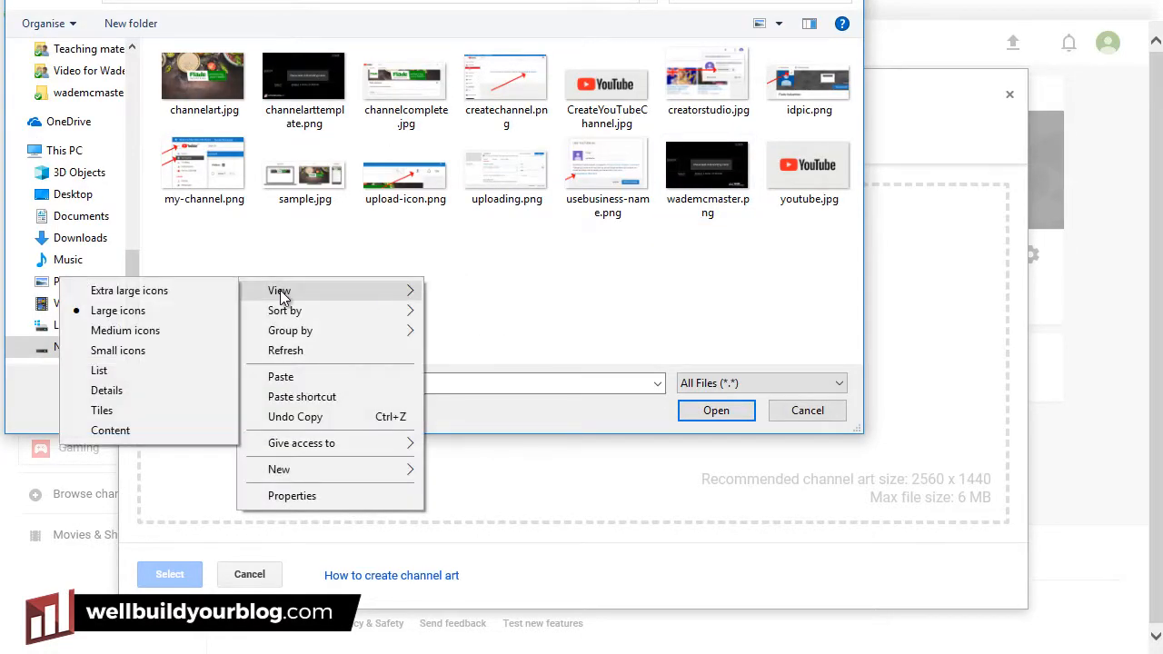
left_click(149, 295)
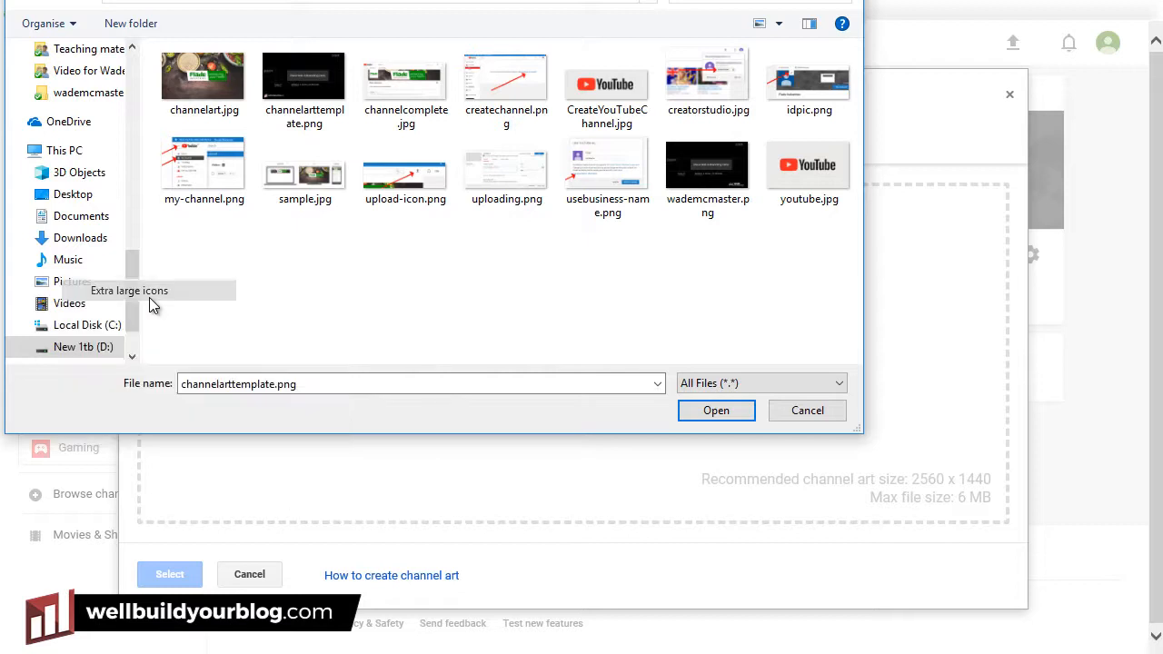
Pick channelart.jpg and upload it as the channel banner.
scroll(536, 202, "down", 2)
scroll(536, 203, "up", 2)
left_click(604, 103)
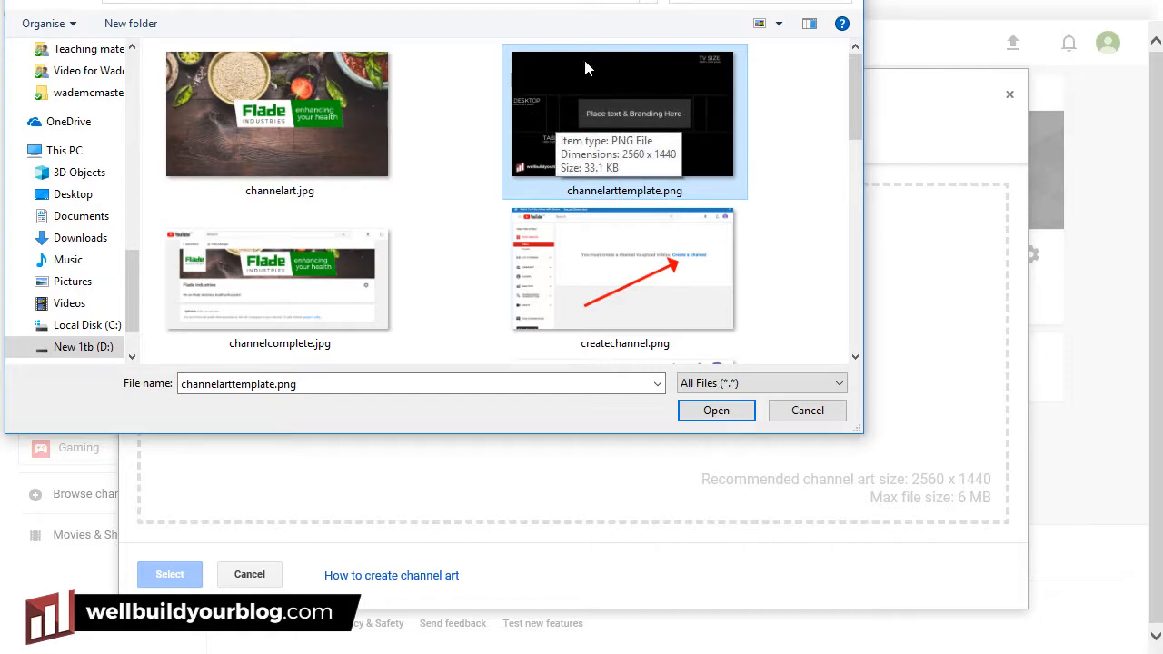
right_click(799, 159)
left_click(630, 115)
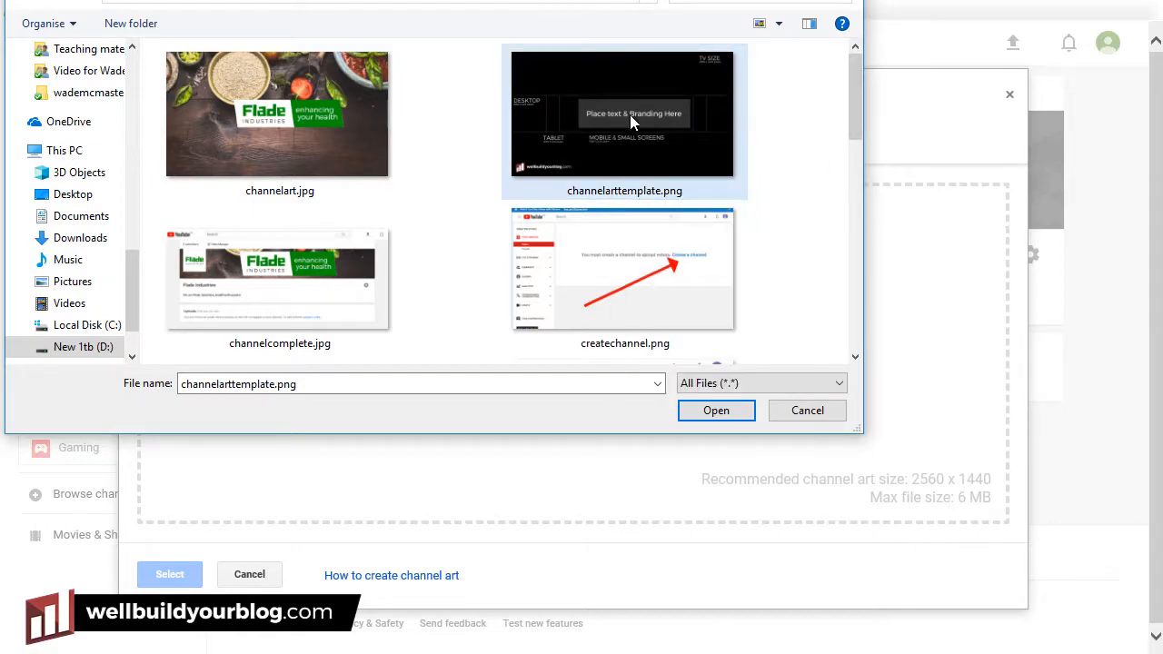
right_click(617, 86)
left_click(203, 93)
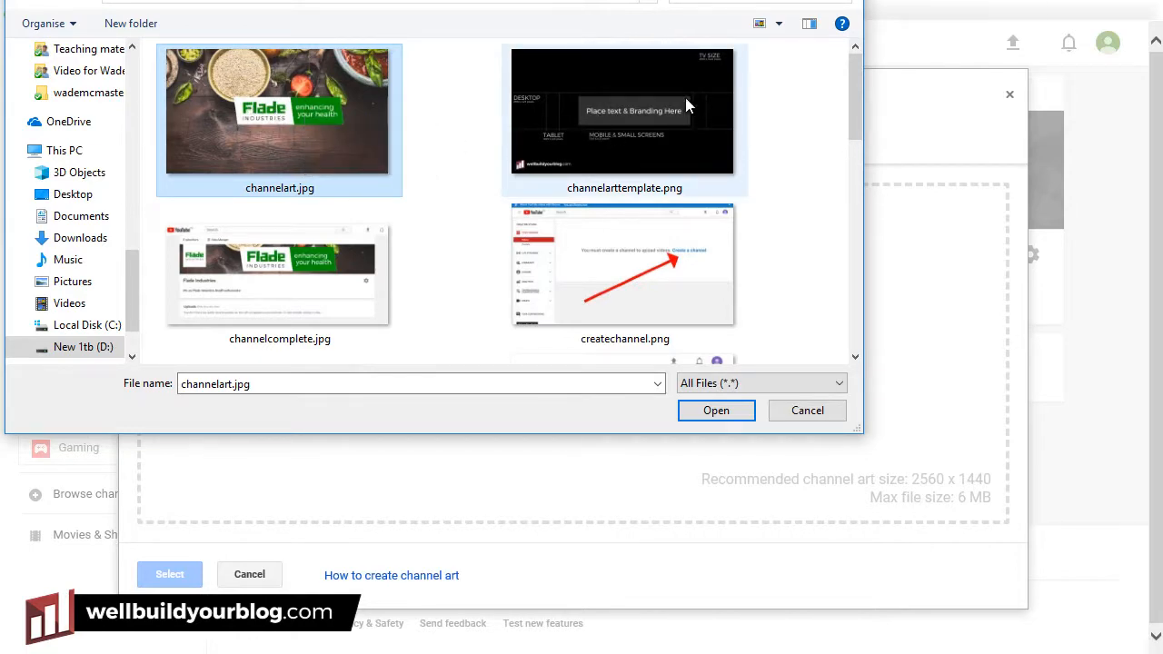
left_click(713, 410)
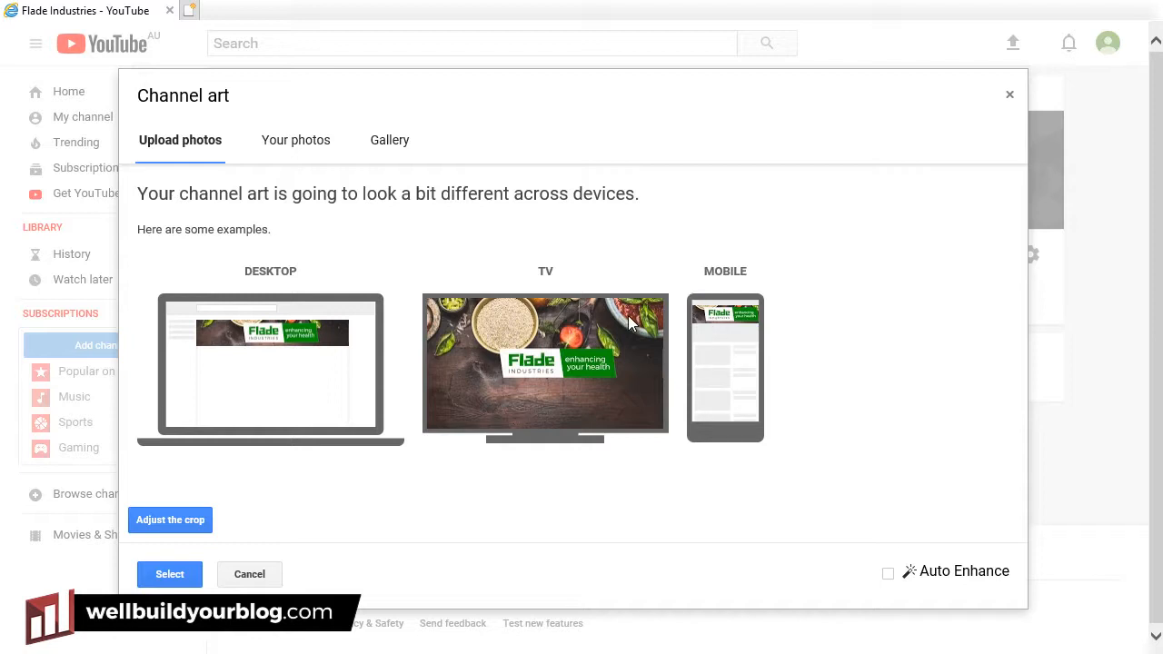
Apply the uploaded Flade 'enhancing your health' image as the channel banner.
left_click(169, 574)
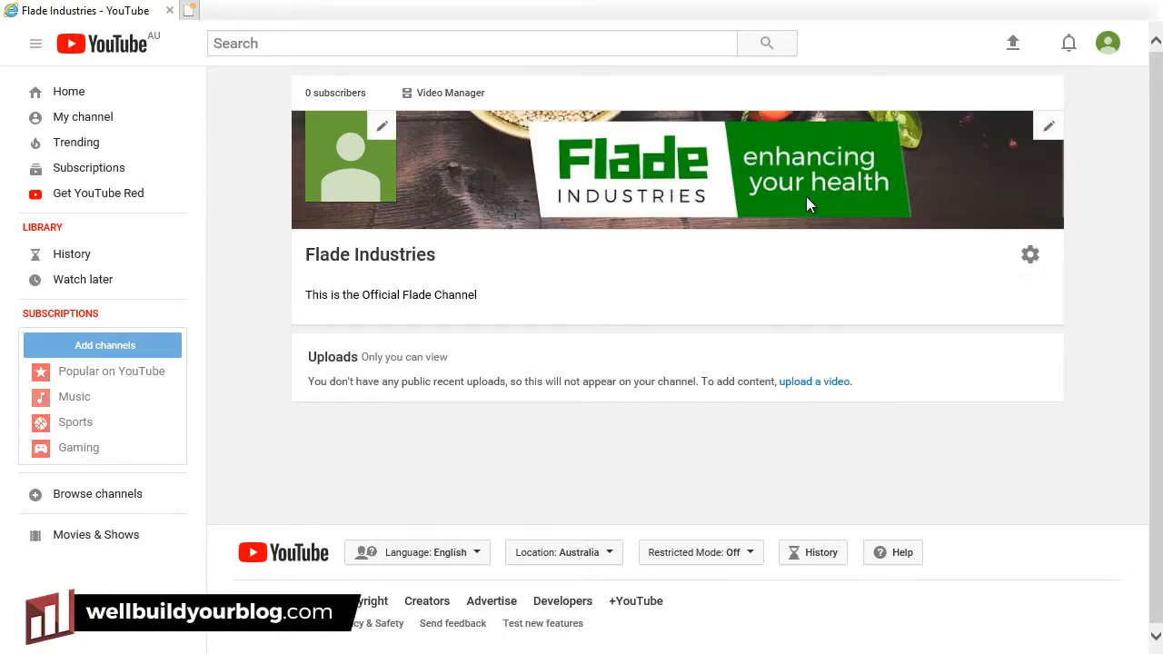
Edit the channel icon through Google About me and upload ID.jpg as the new photo.
left_click(385, 129)
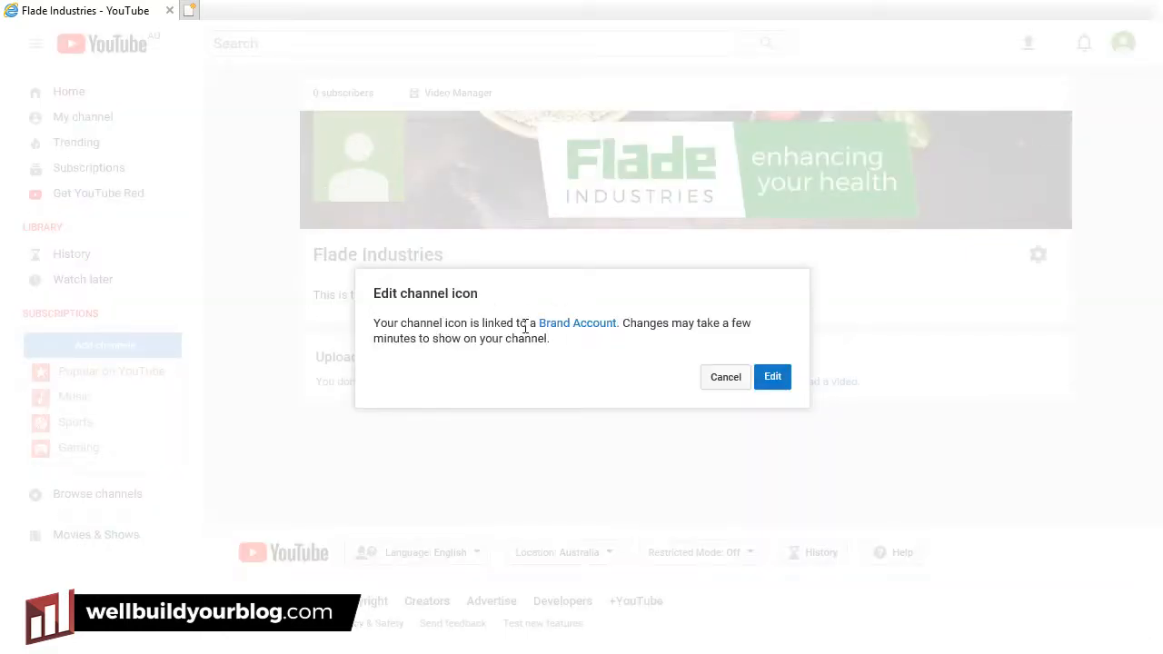
left_click(771, 381)
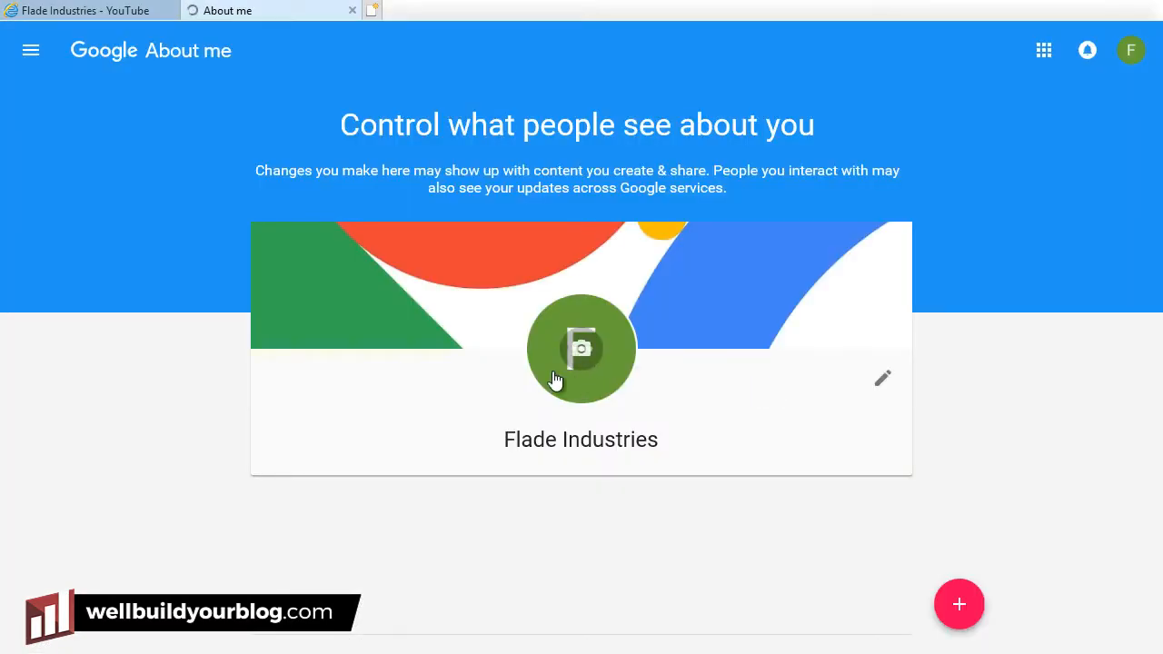
left_click(581, 360)
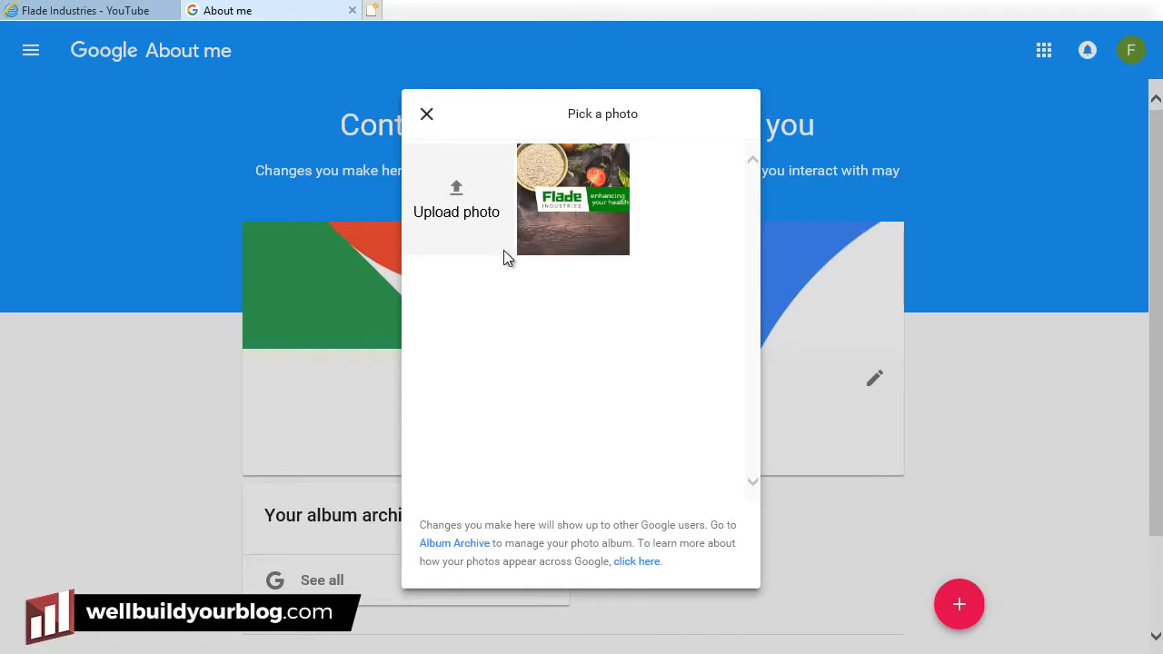
left_click(459, 210)
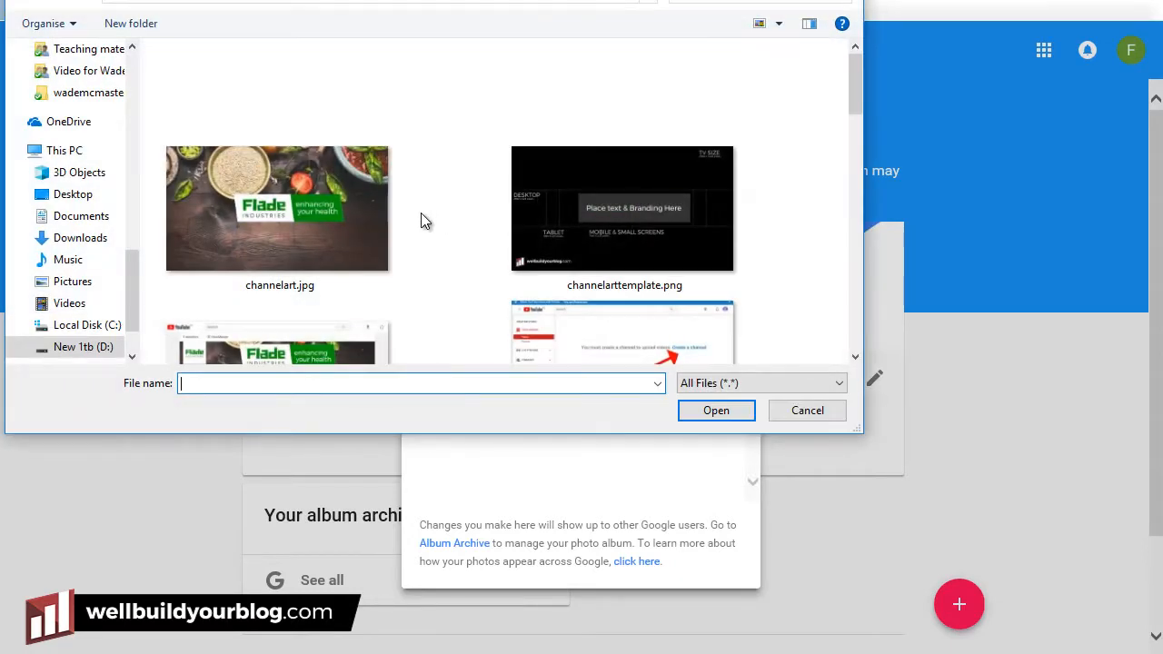
left_click(690, 104)
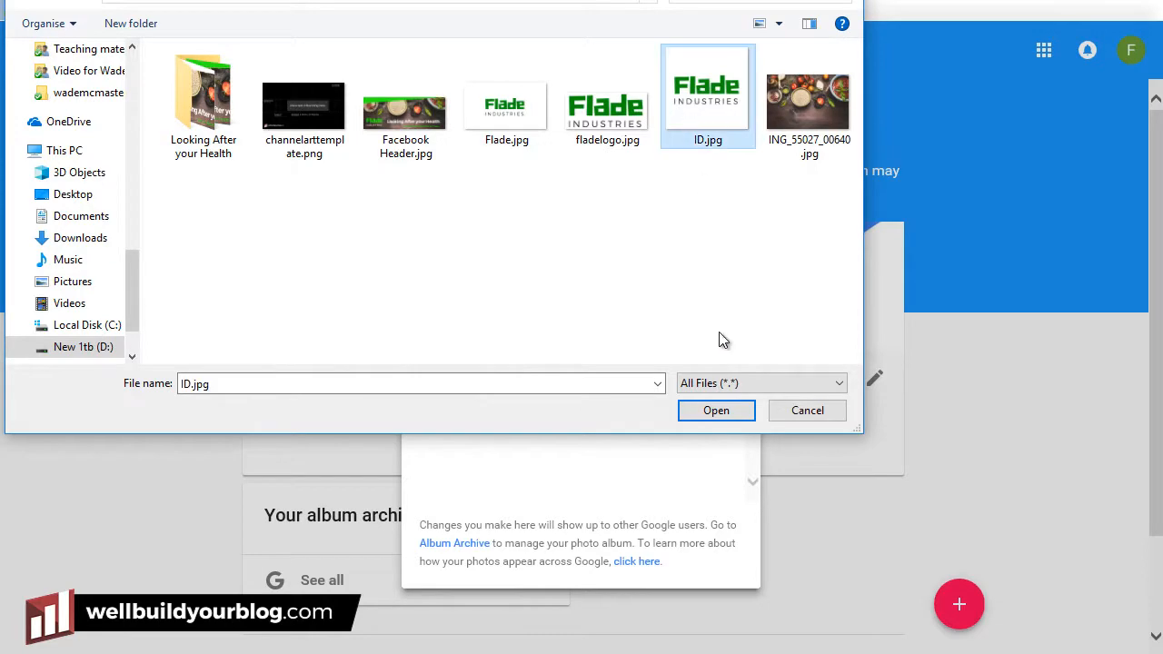
left_click(729, 409)
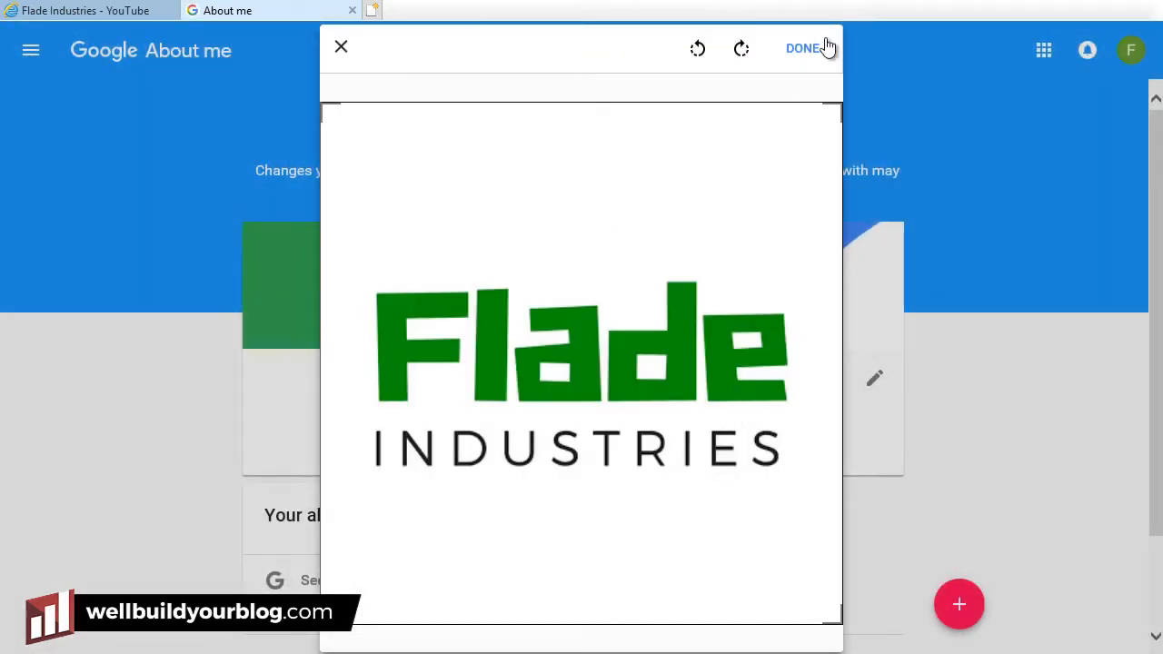
Save the logo as the profile photo and reload the channel to show the new icon.
left_click(822, 48)
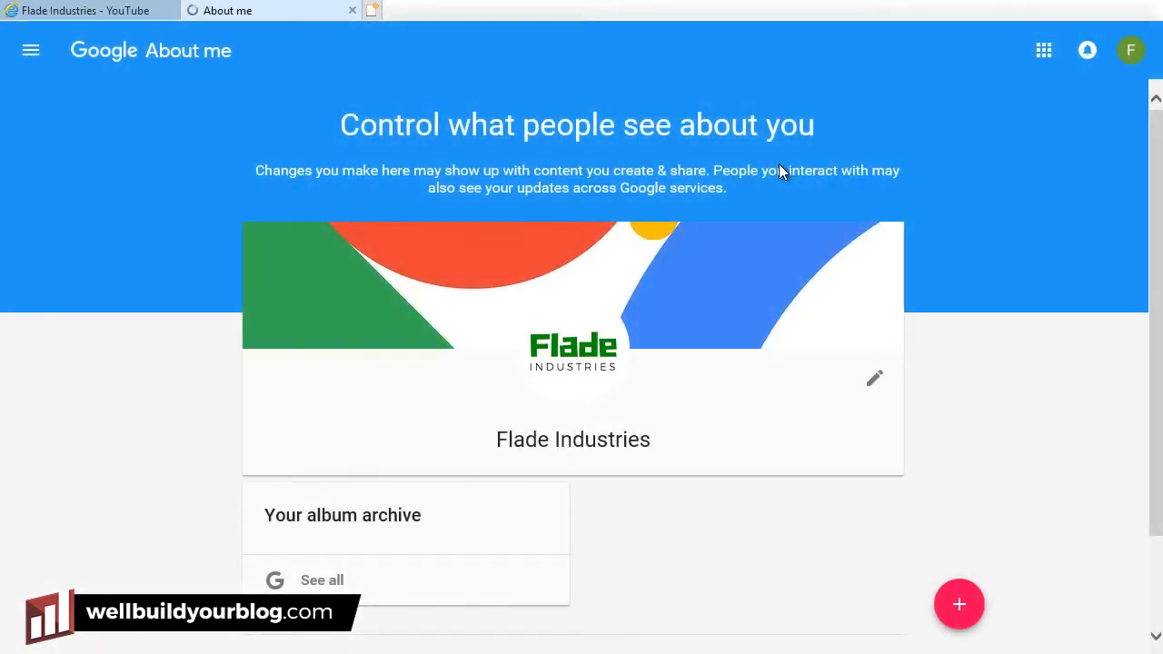
left_click(552, 380)
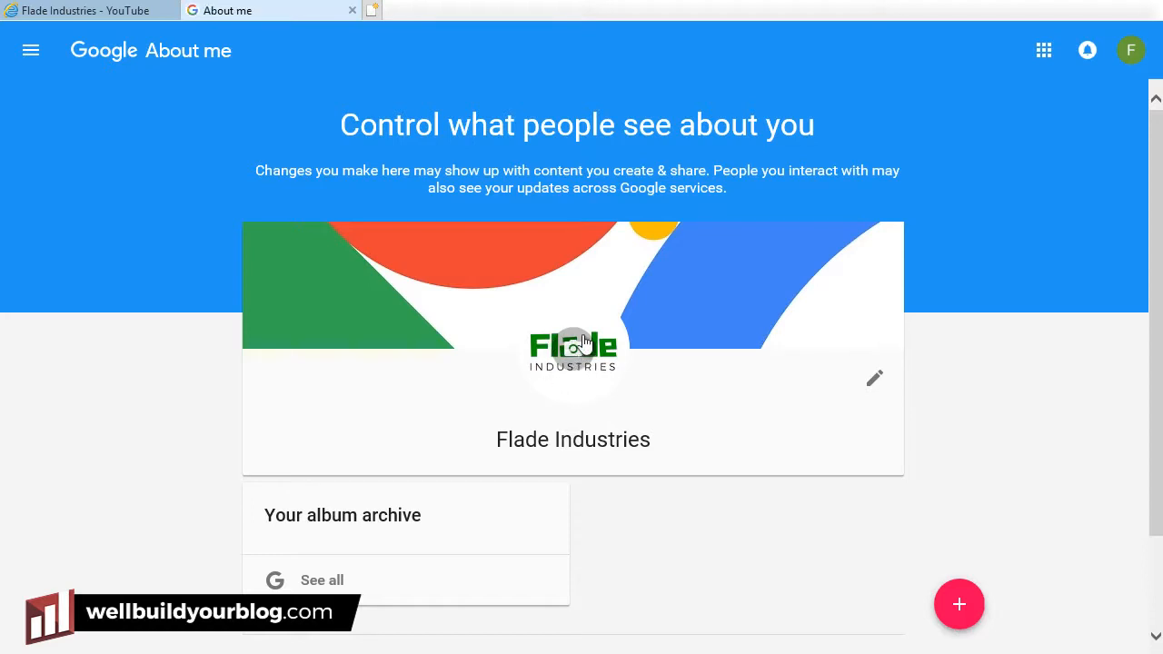
left_click(353, 10)
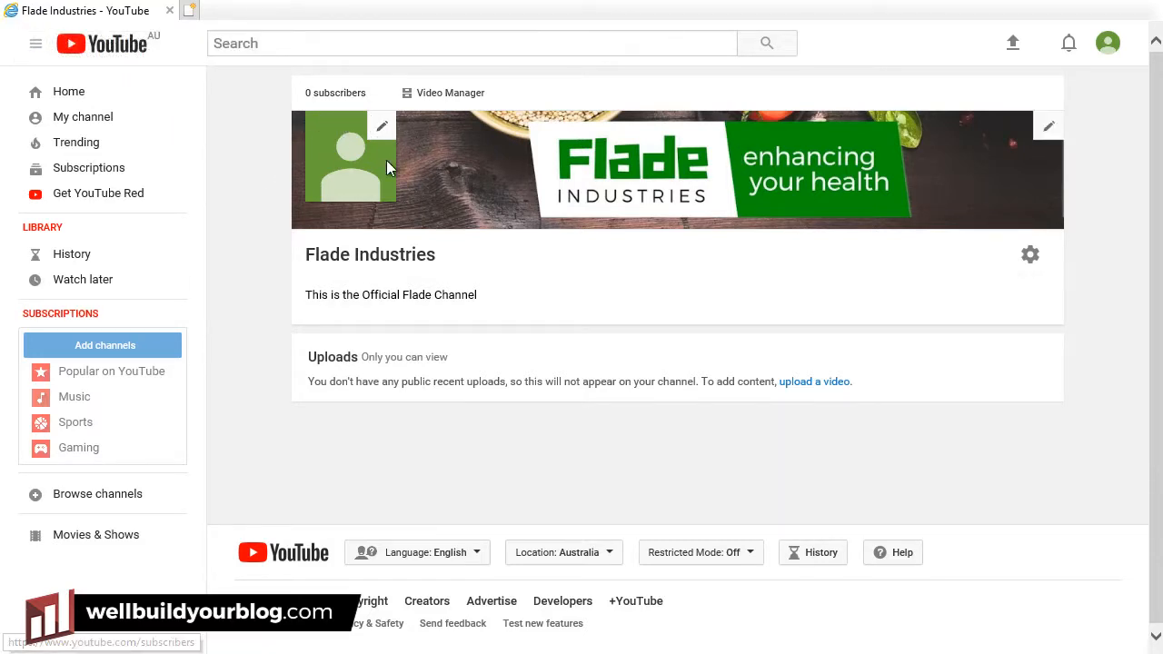
left_click(353, 155)
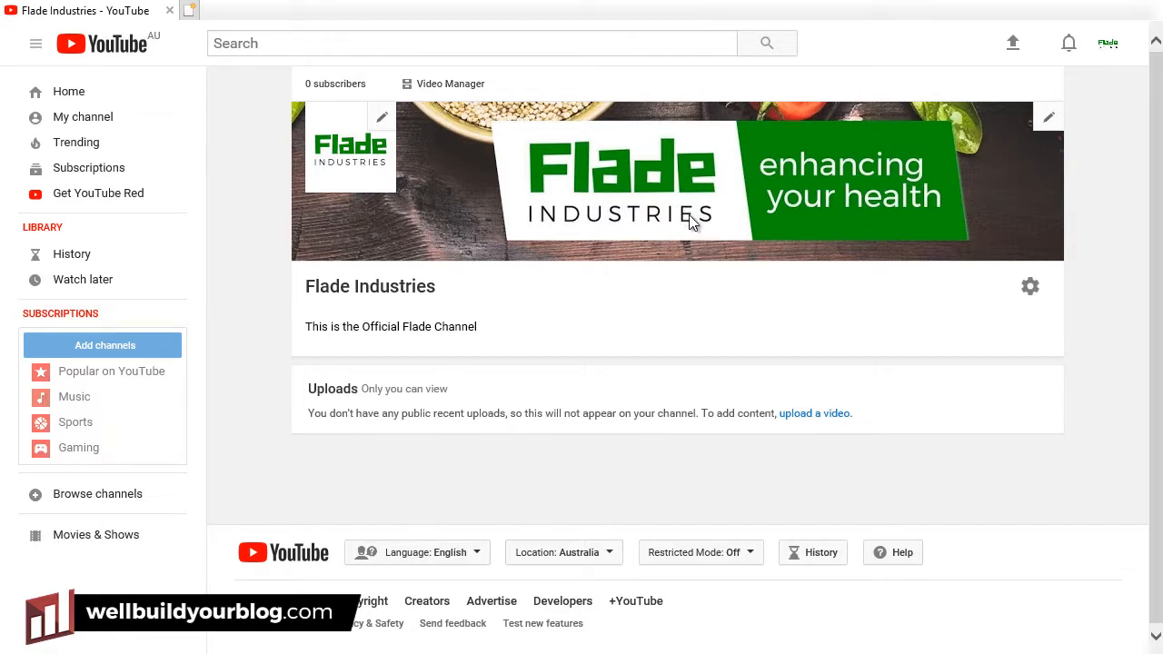
Open the upload page and confirm the upload privacy stays Public.
left_click(1012, 47)
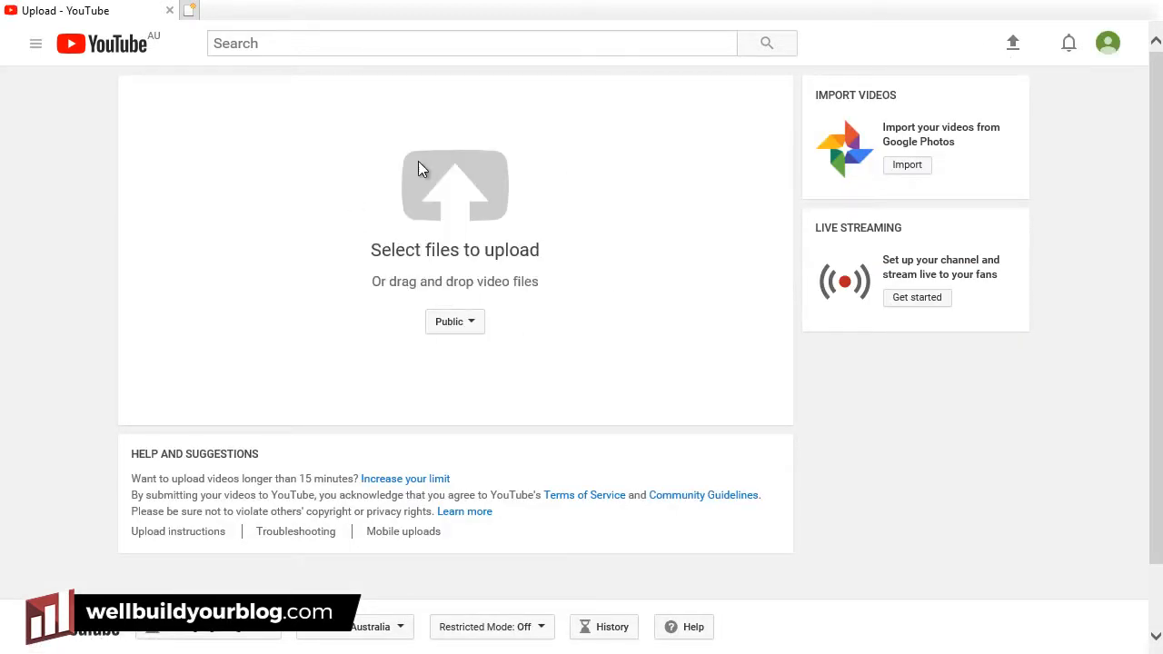
left_click(460, 200)
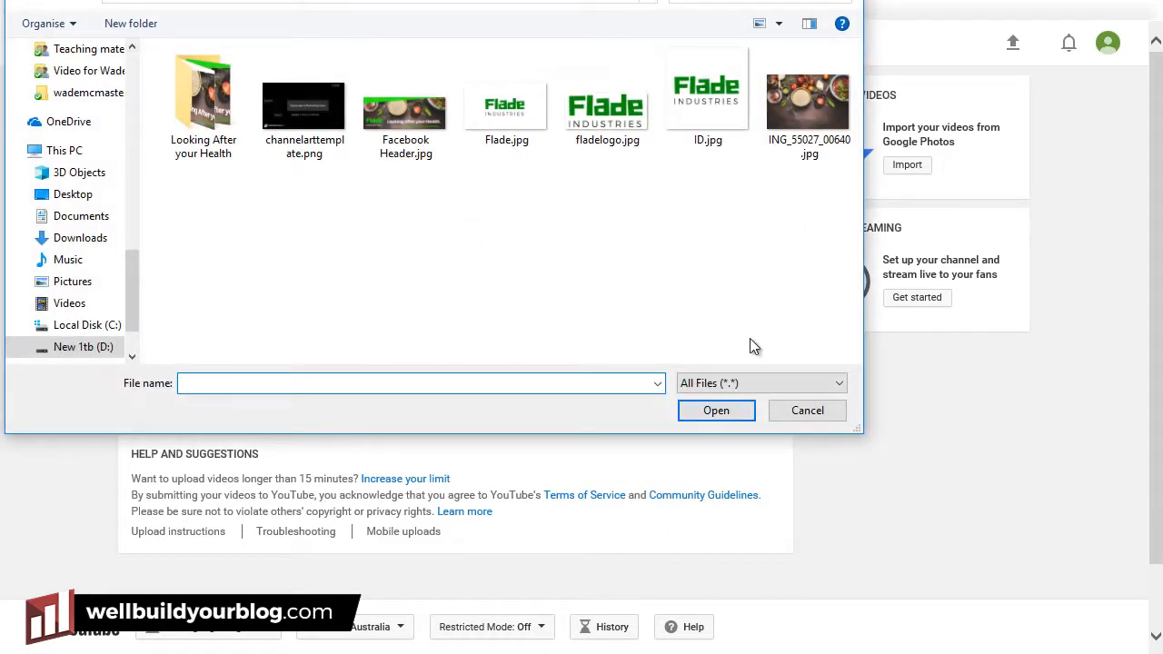
left_click(829, 410)
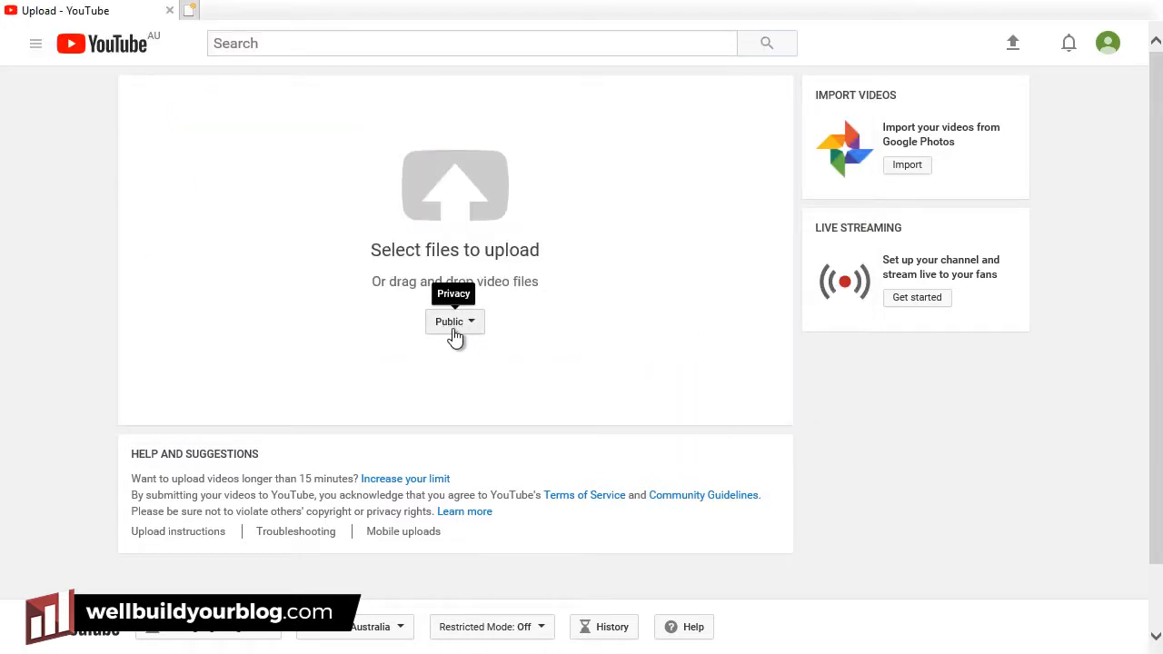
left_click(454, 327)
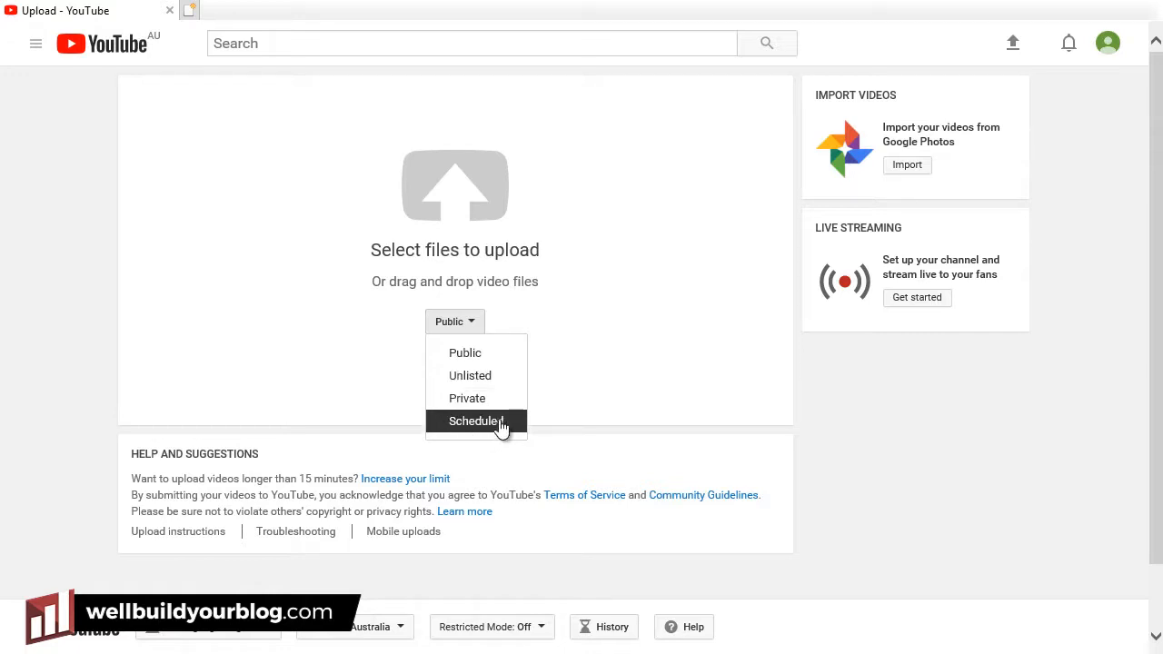
left_click(477, 359)
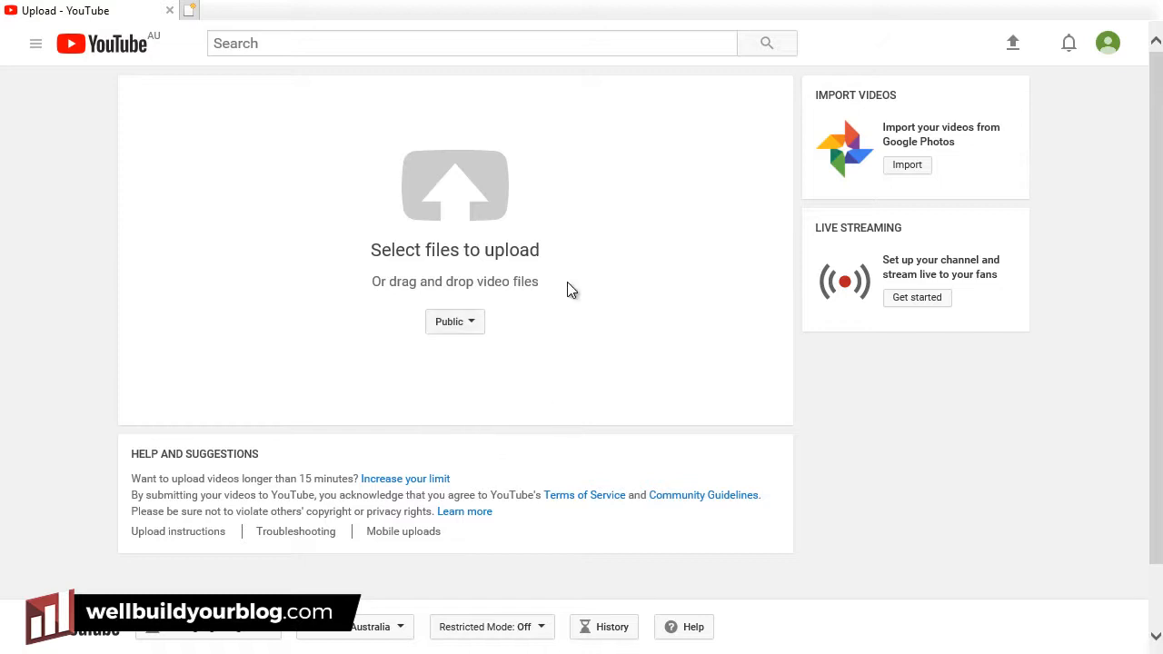
Browse to the video's folder and select work in progress.mp4.
left_click(470, 185)
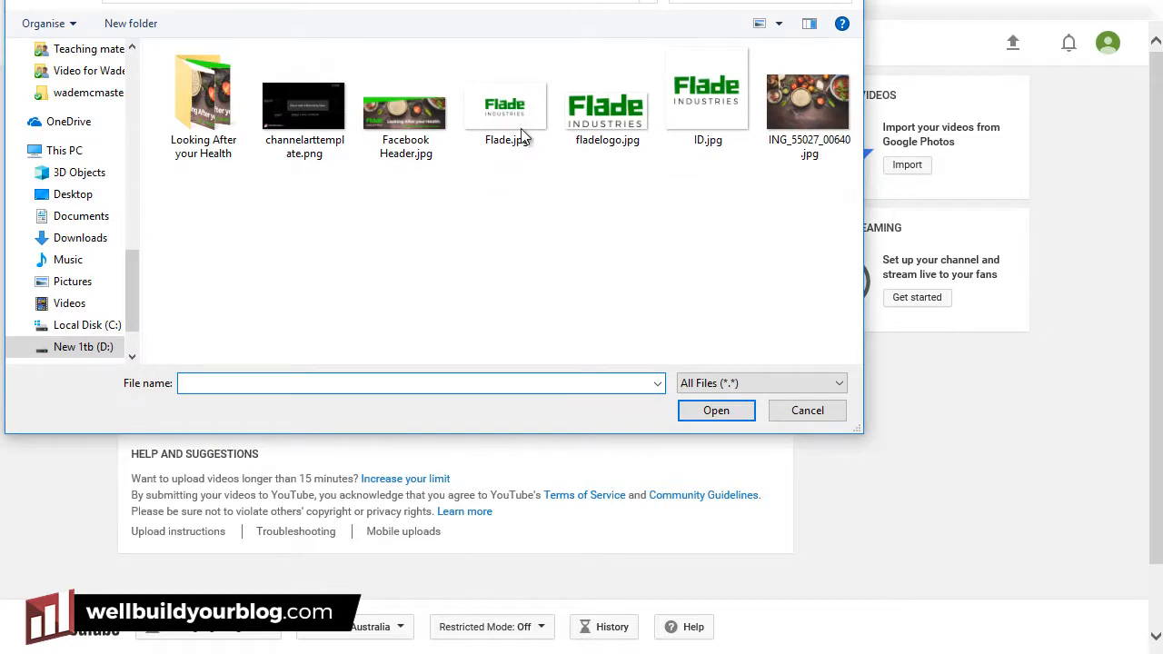
left_click(579, 2)
key("ctrl+v")
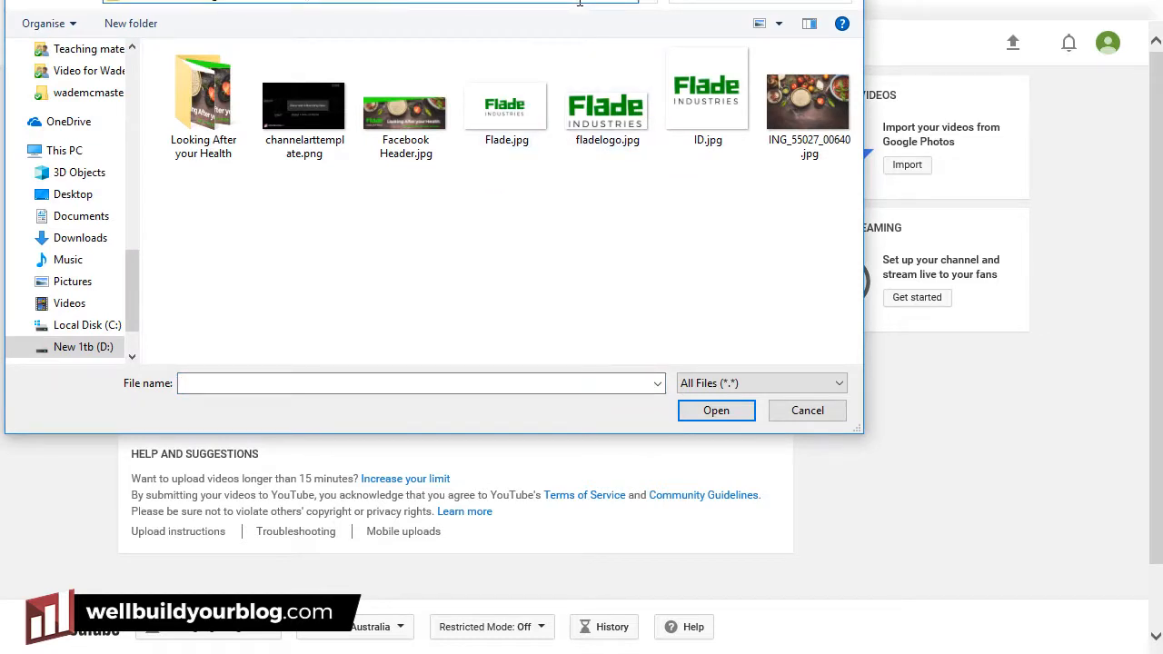
key("Return")
left_click(197, 83)
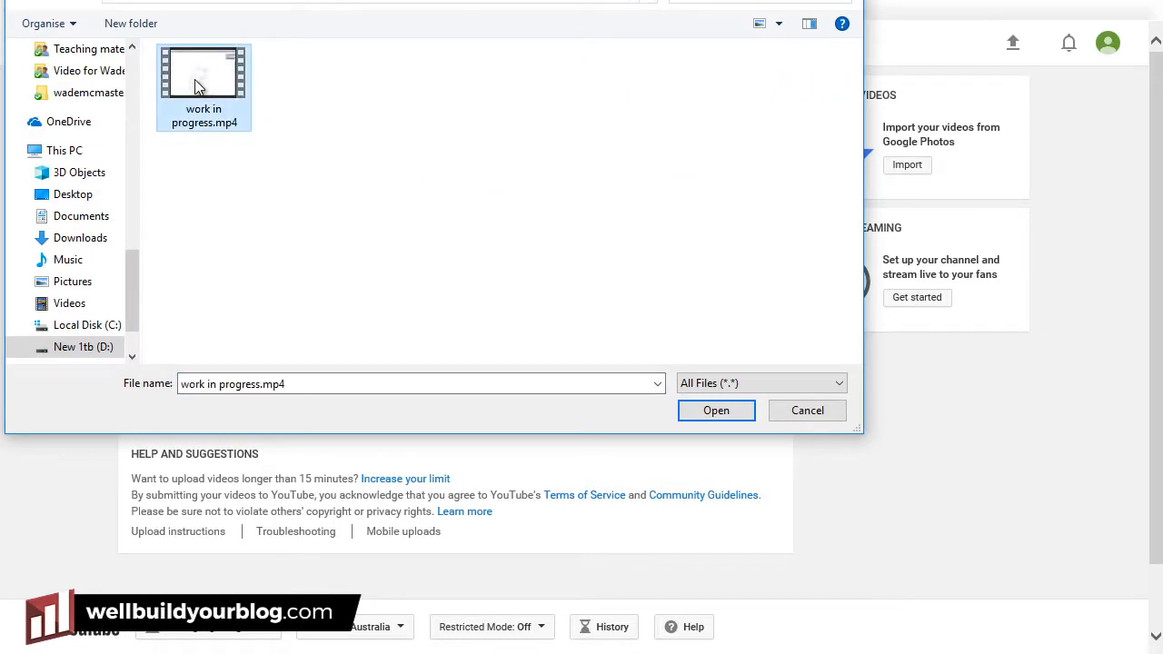
Upload the video, title it 'Example Video Test', and write its speed-art description.
left_click(704, 411)
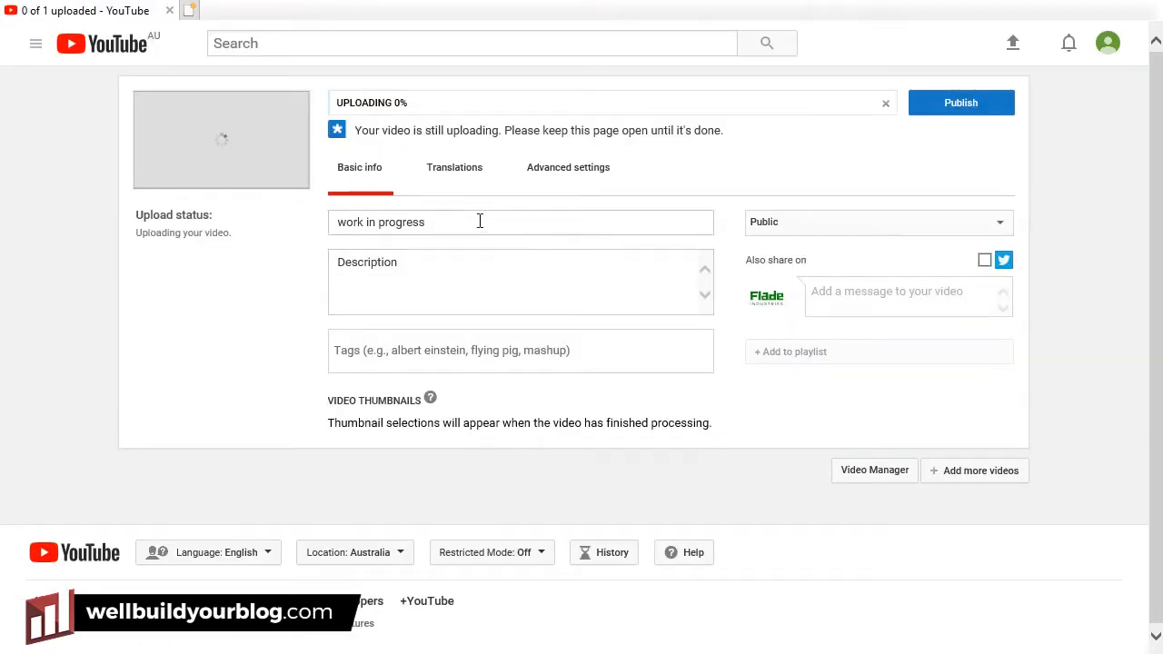
left_click_drag(480, 220, 274, 219)
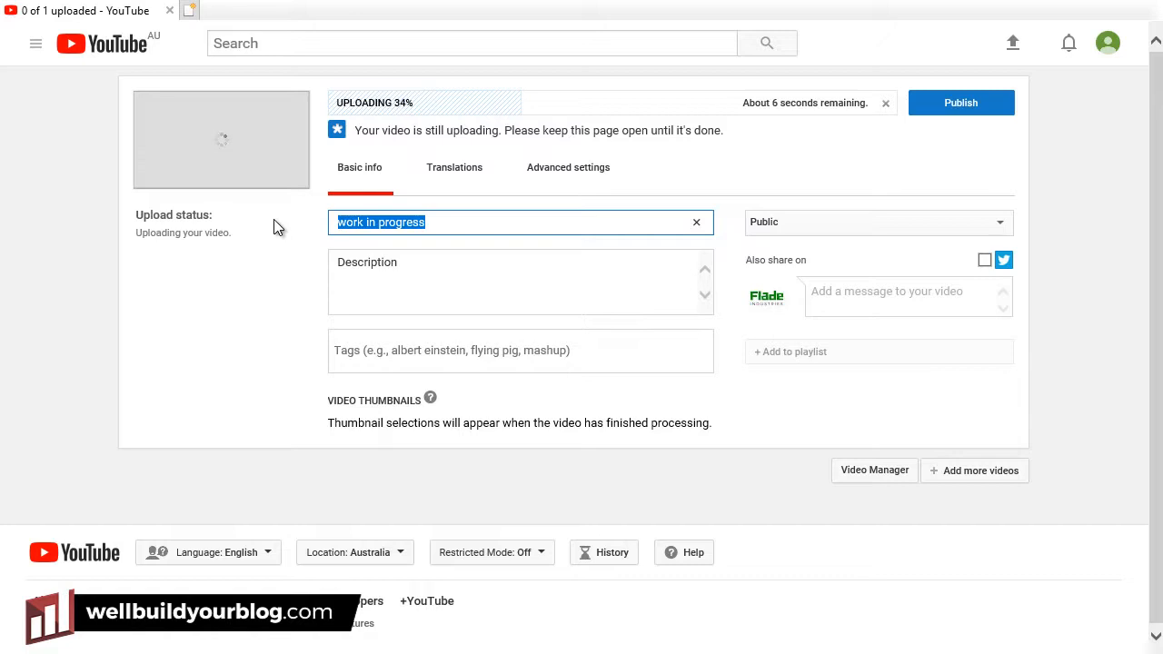
type("Example Video Test")
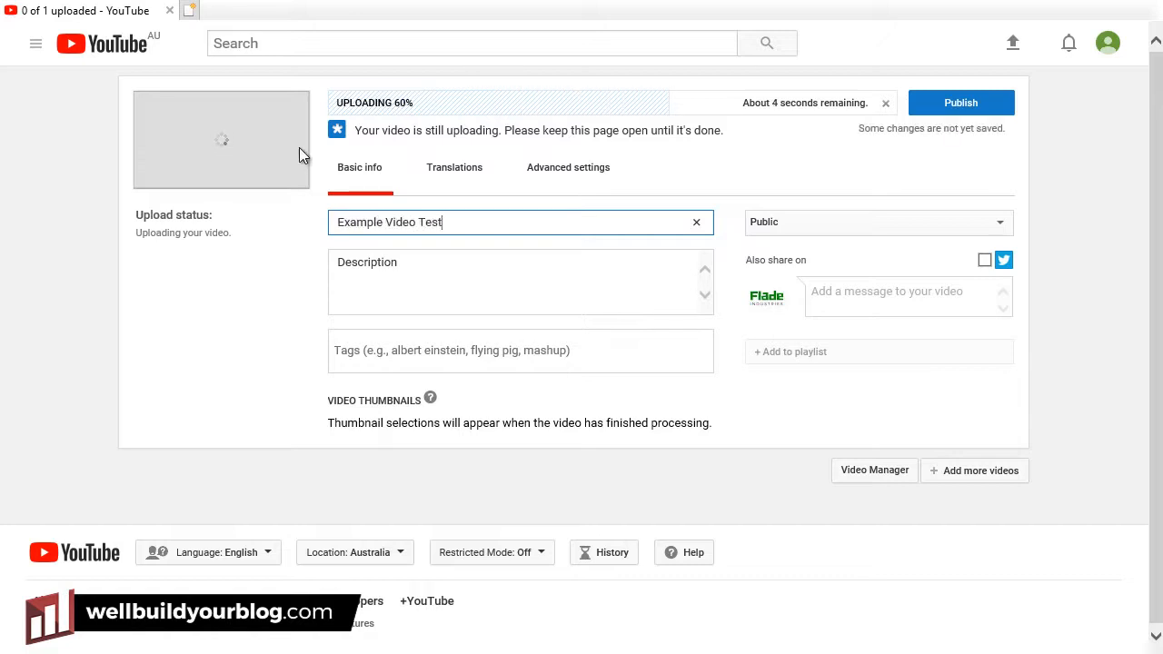
left_click(477, 275)
key("ctrl+a")
type("Thi")
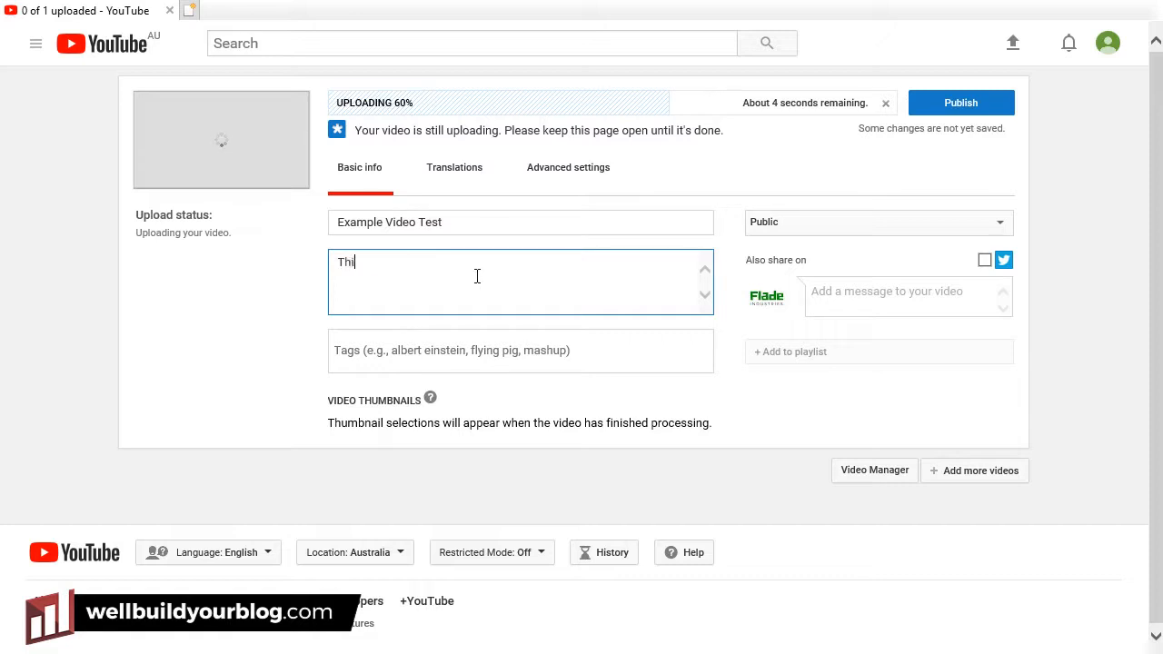
type("s is a video uploa")
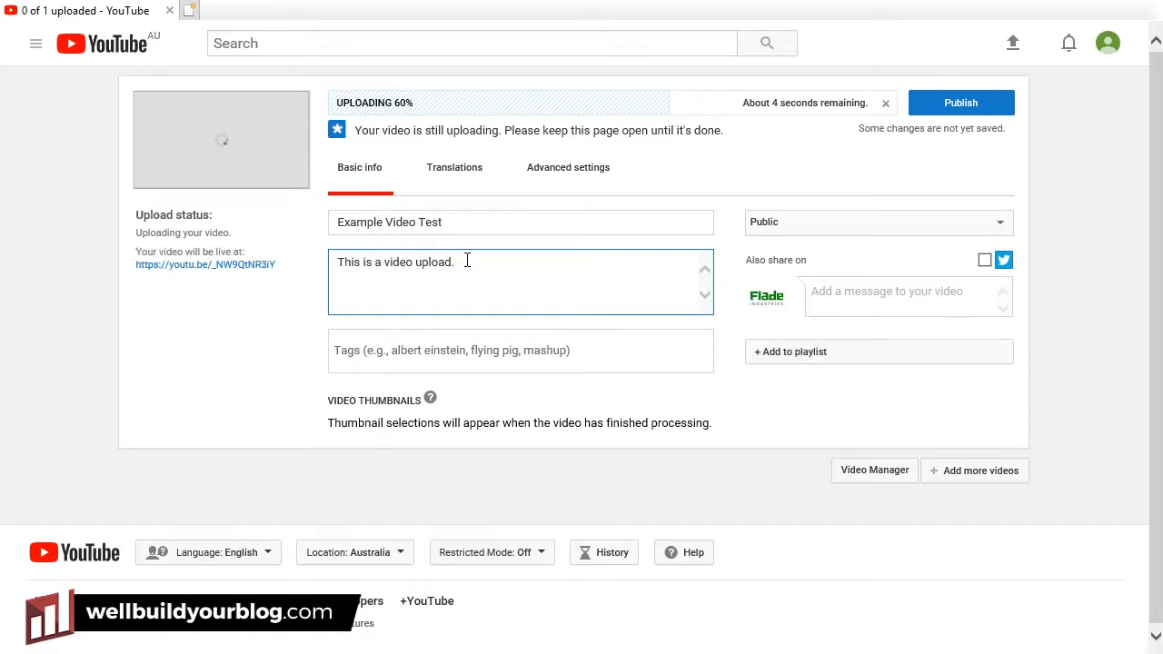
type("d.")
key("Return")
key("Return")
type("This is a video upload.  T")
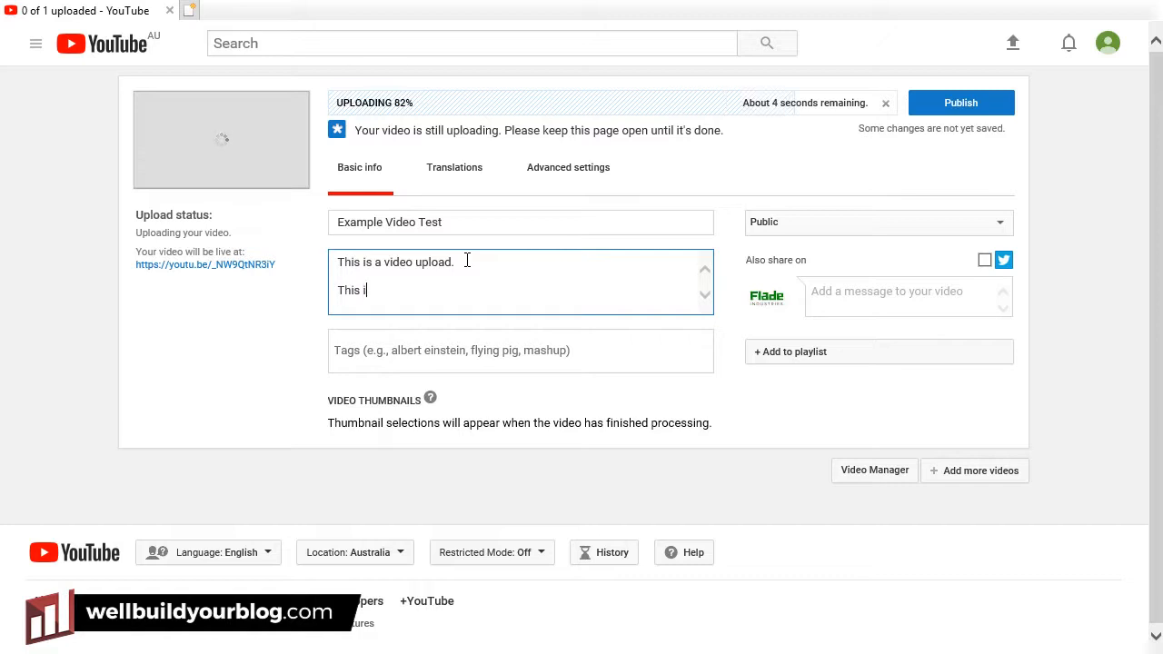
type("his video is speedart of a drawing.")
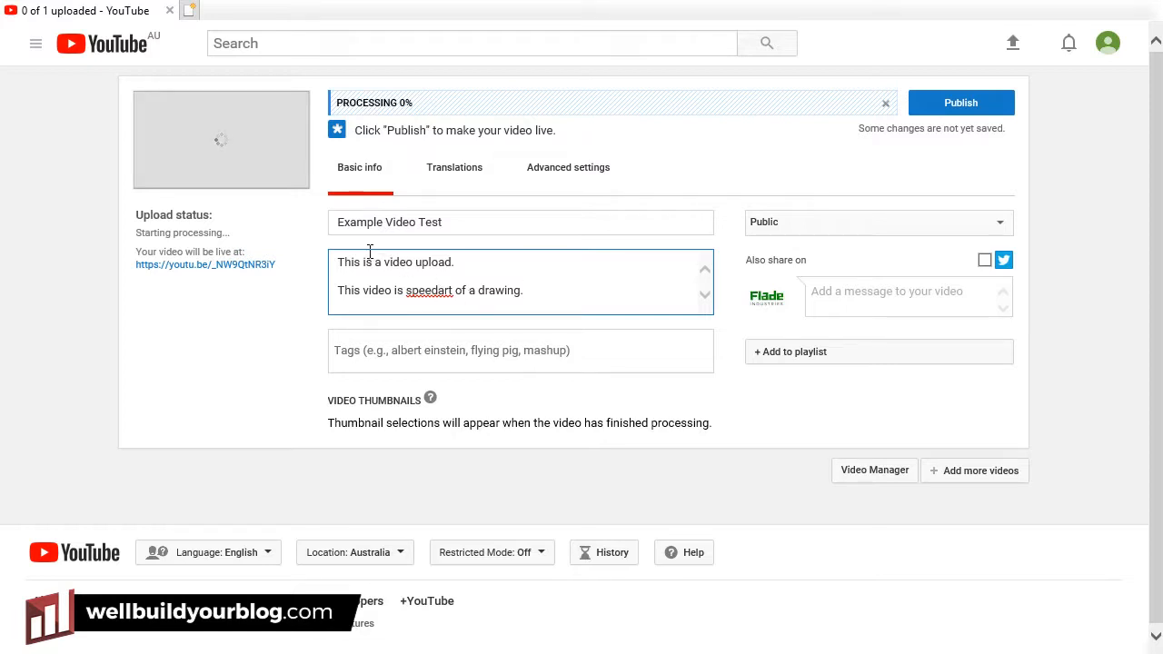
Add tags drawing, art, photoshop, fix 'speedart' in the description, and keep it Public.
left_click(420, 356)
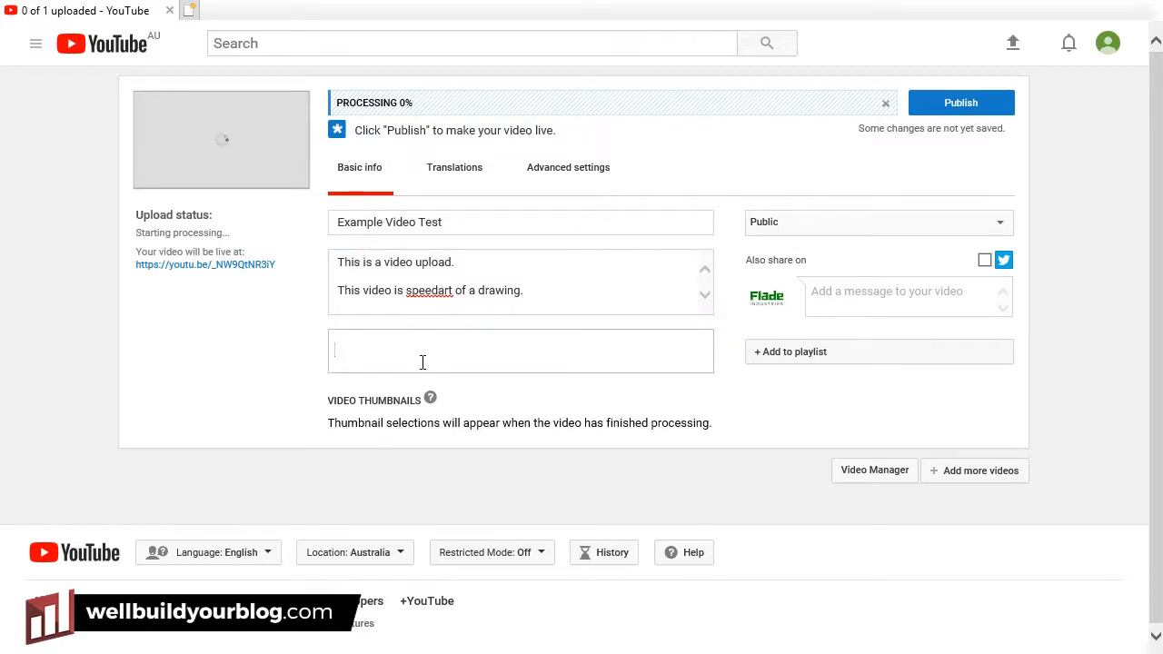
type("draw")
type("ing, art, phot")
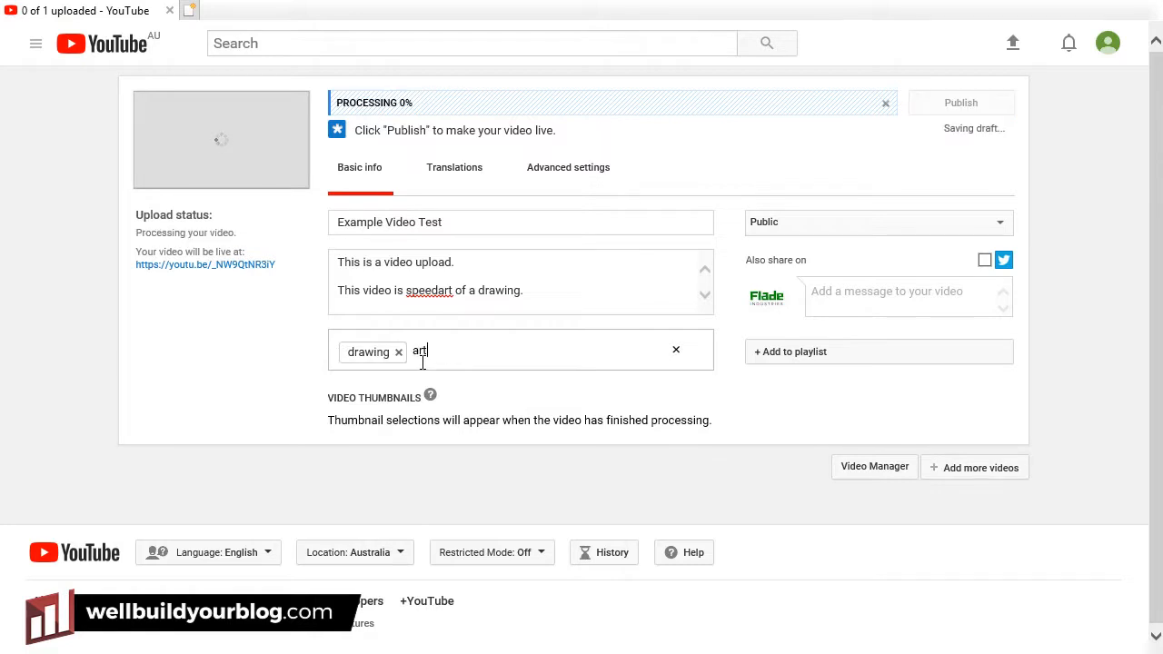
type("os")
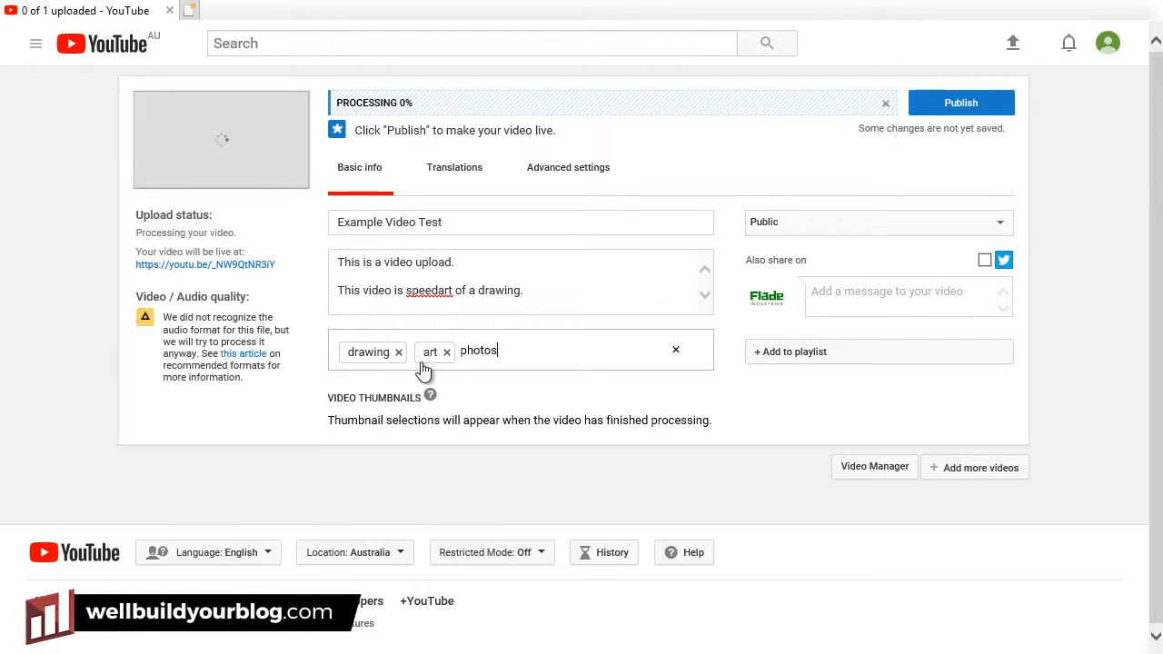
type("hop,")
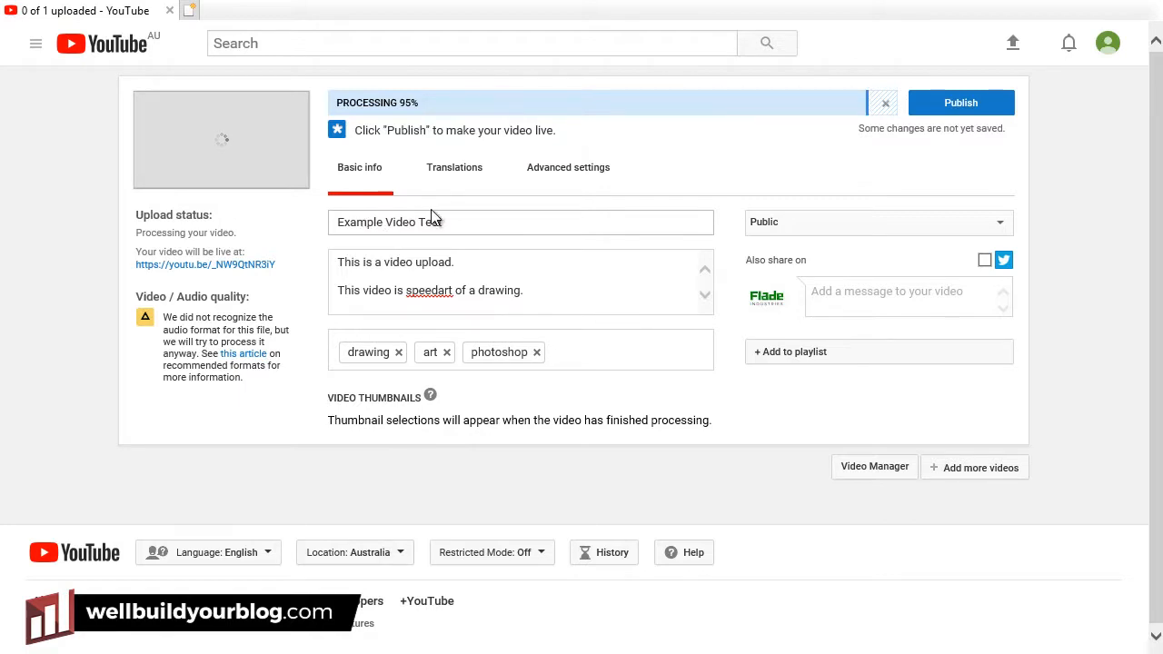
left_click(441, 290)
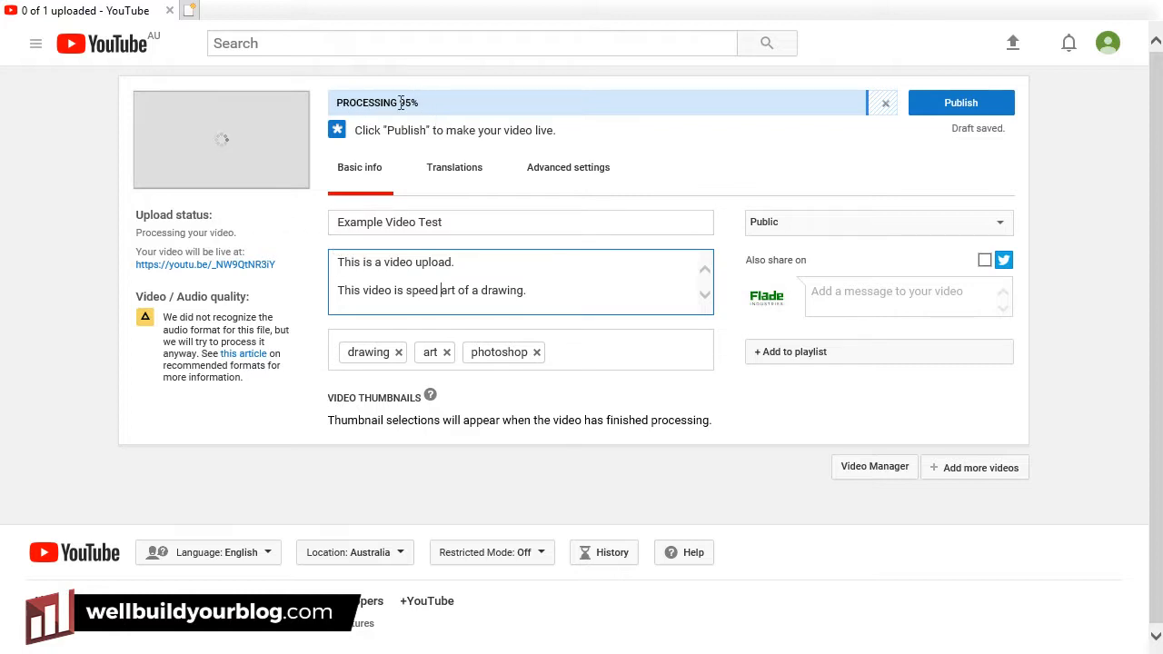
left_click(462, 223)
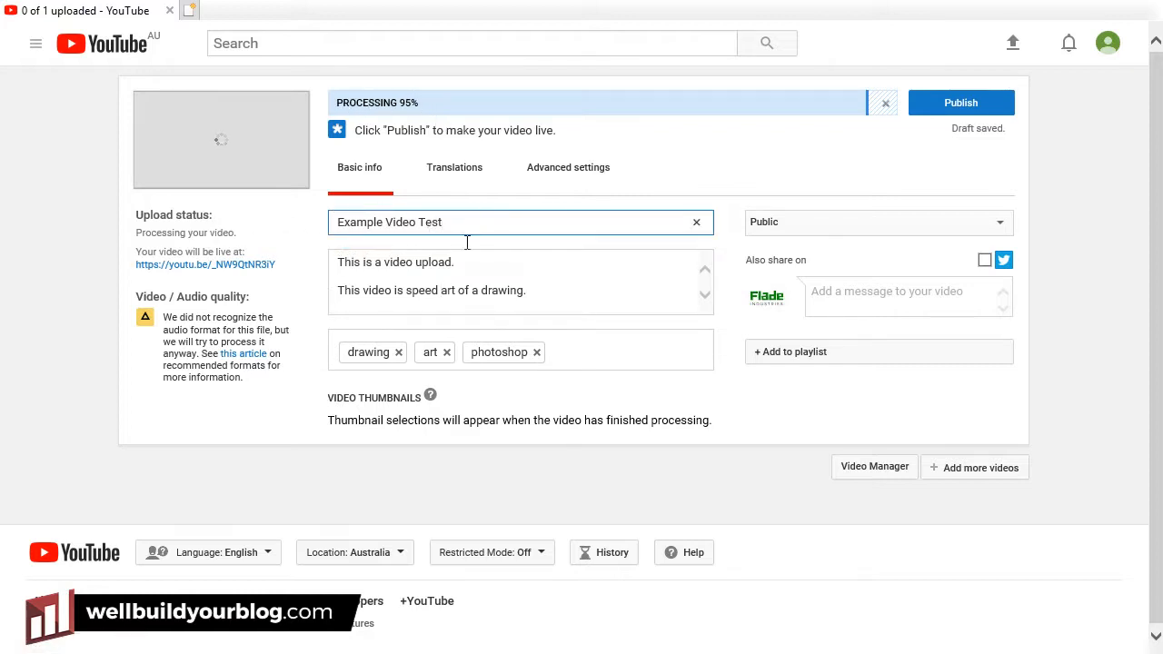
left_click(417, 262)
left_click(877, 229)
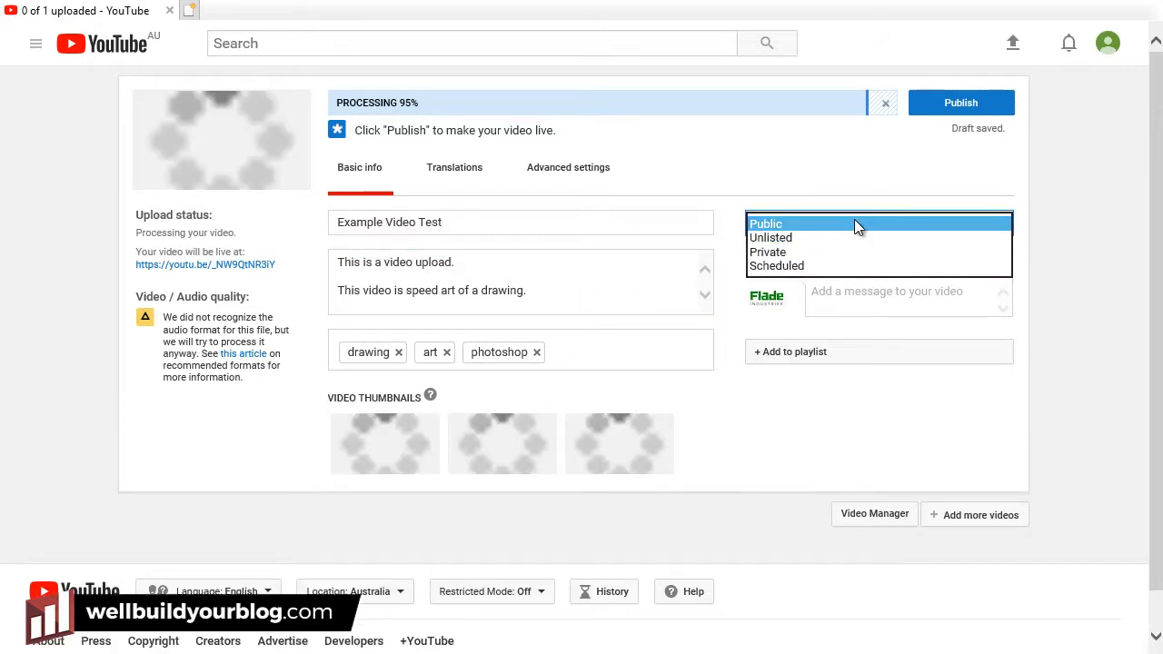
left_click(854, 223)
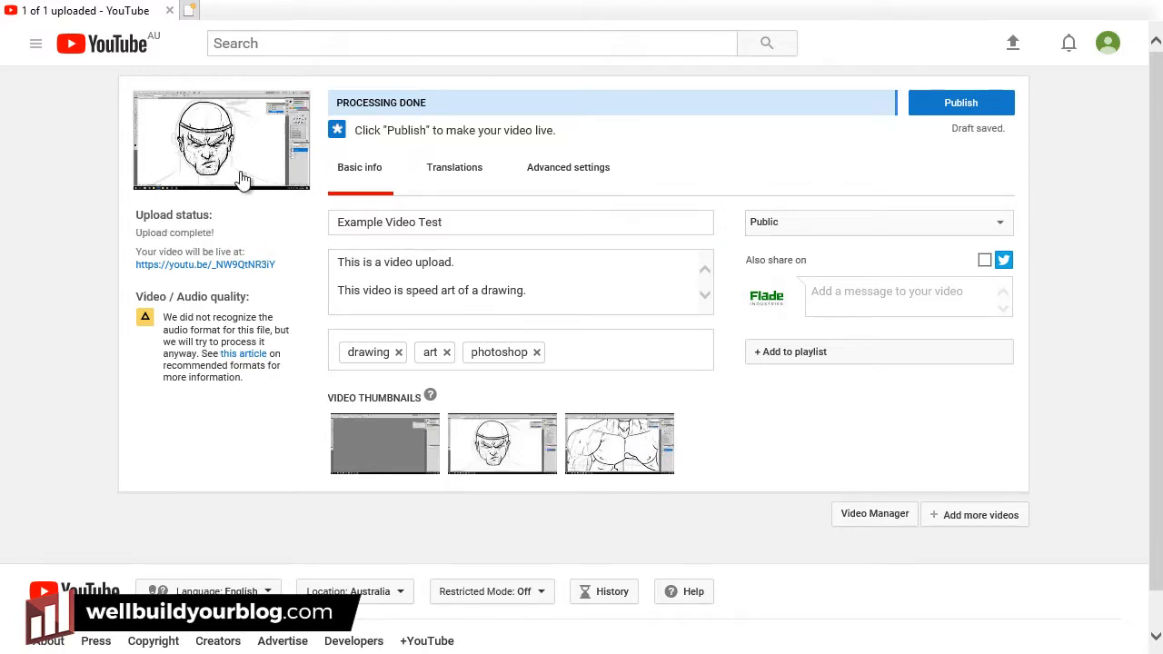
Compare the three thumbnail frames, keep the middle head-drawing frame, and publish Example Video Test.
left_click(463, 439)
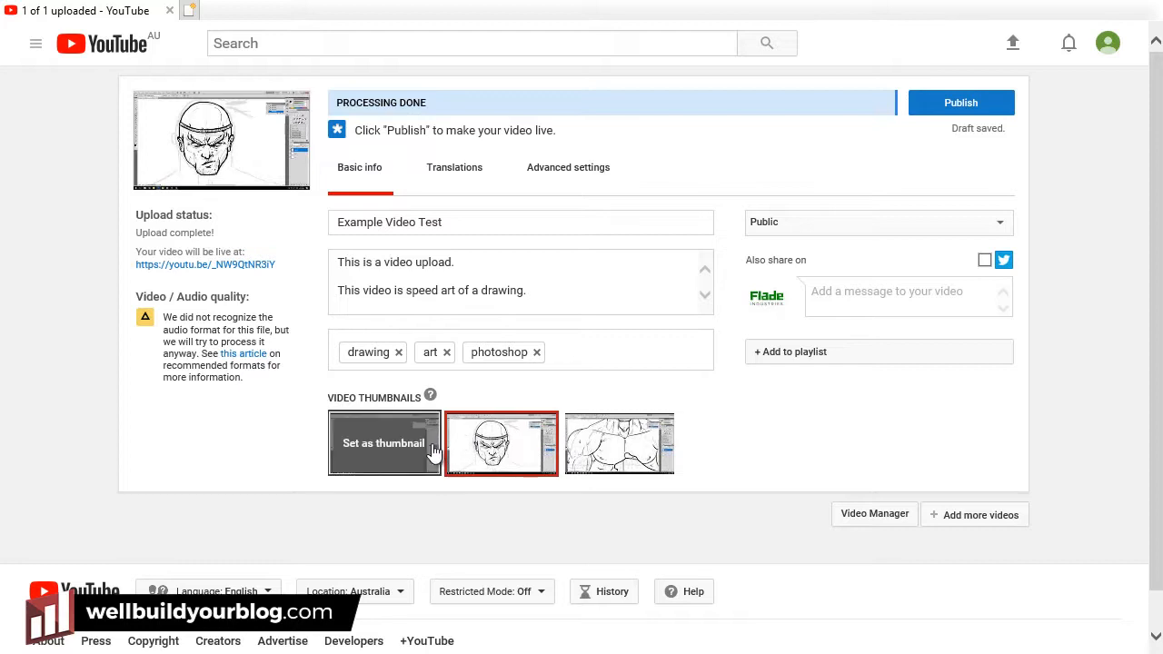
left_click(425, 453)
left_click(593, 447)
left_click(500, 445)
left_click(429, 452)
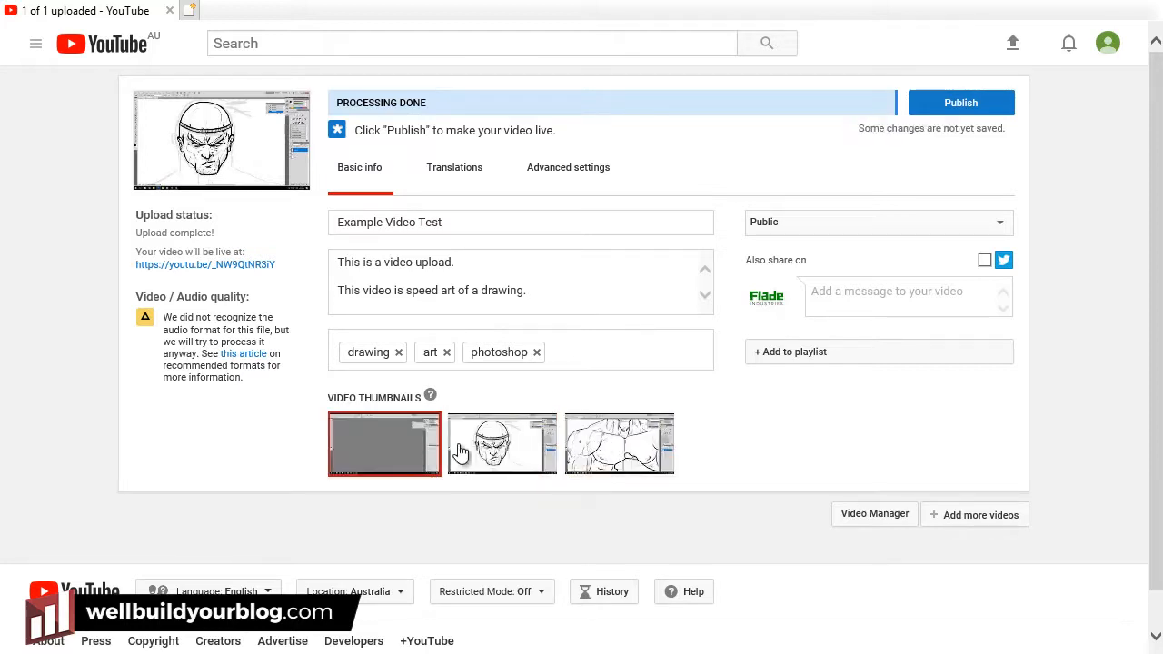
left_click(501, 445)
left_click(589, 447)
left_click(501, 445)
left_click(382, 451)
left_click(504, 444)
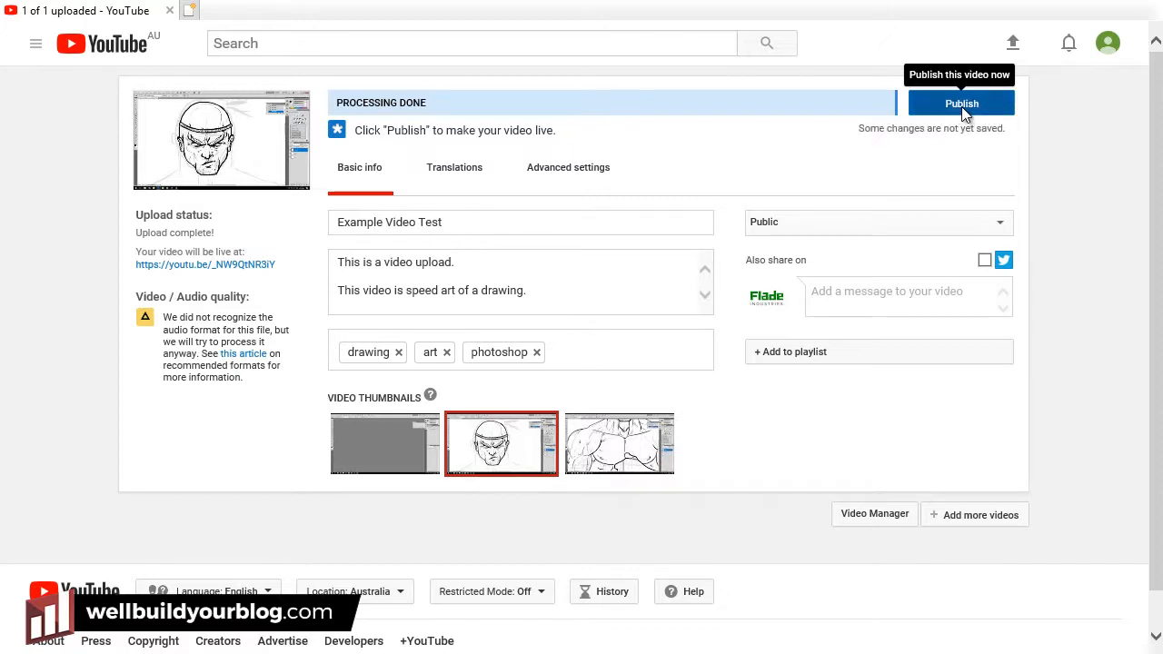
left_click(961, 103)
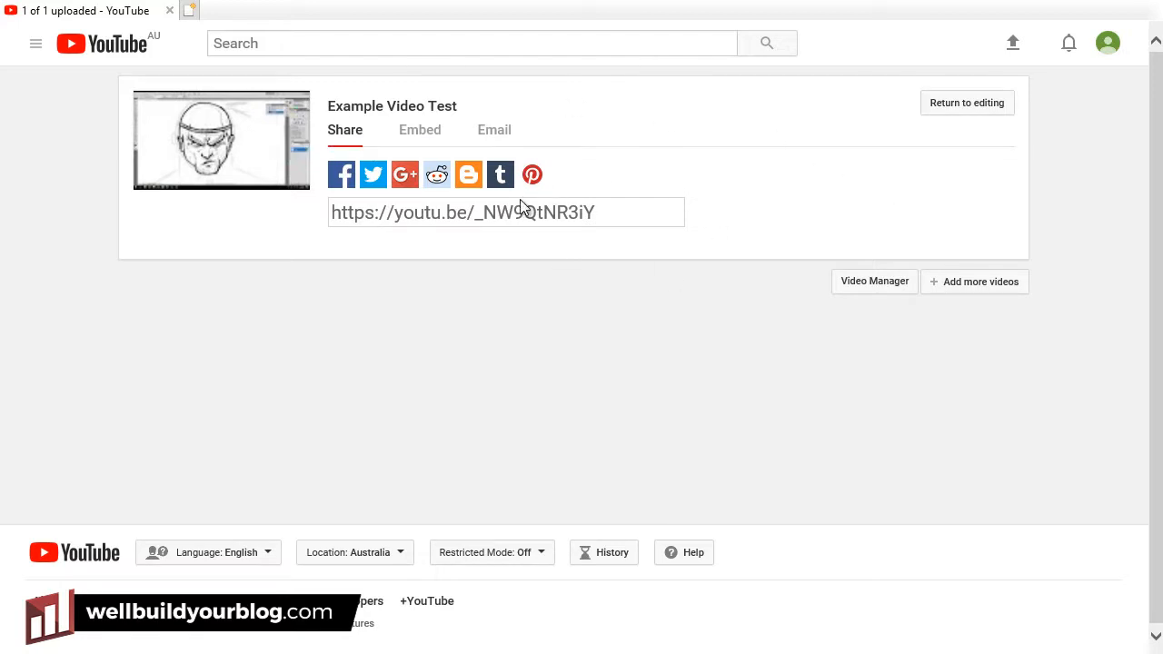
Go through Creator Studio to Example Video Test's edit page and highlight the custom-thumbnail eligibility note.
left_click(1110, 46)
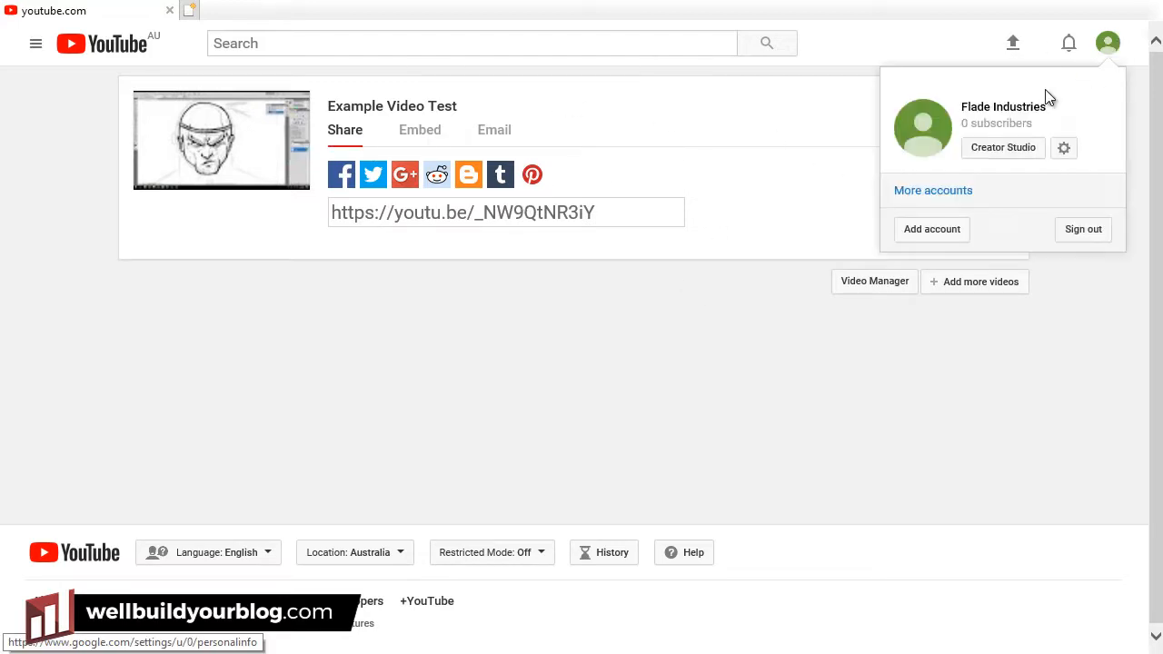
left_click(1017, 161)
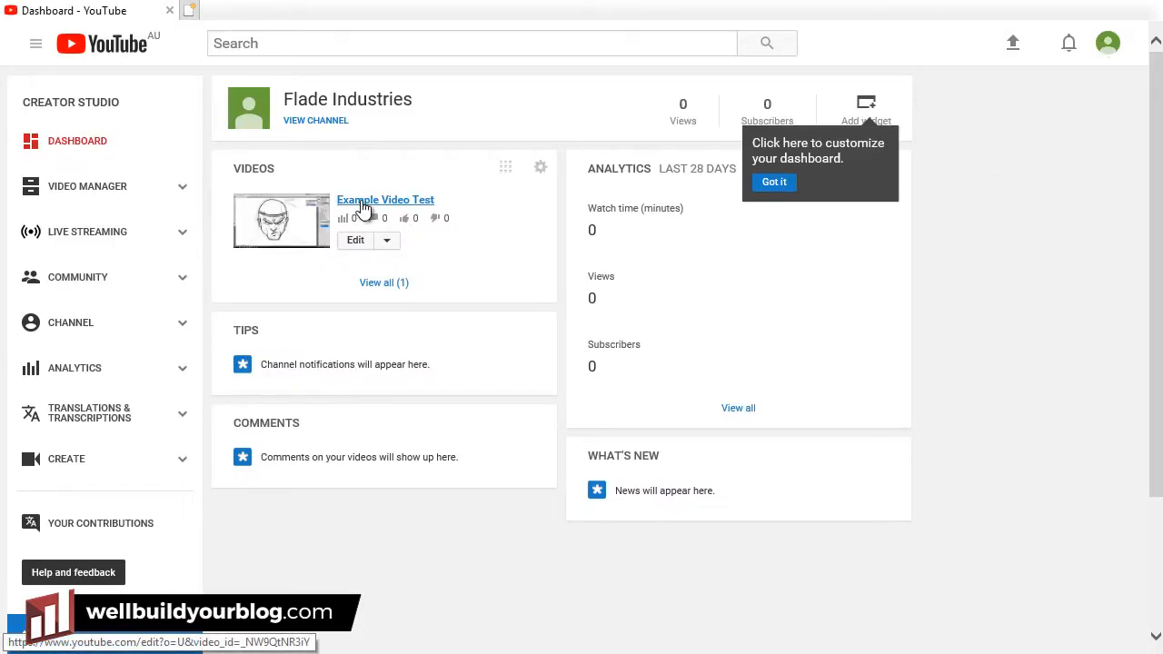
left_click(372, 203)
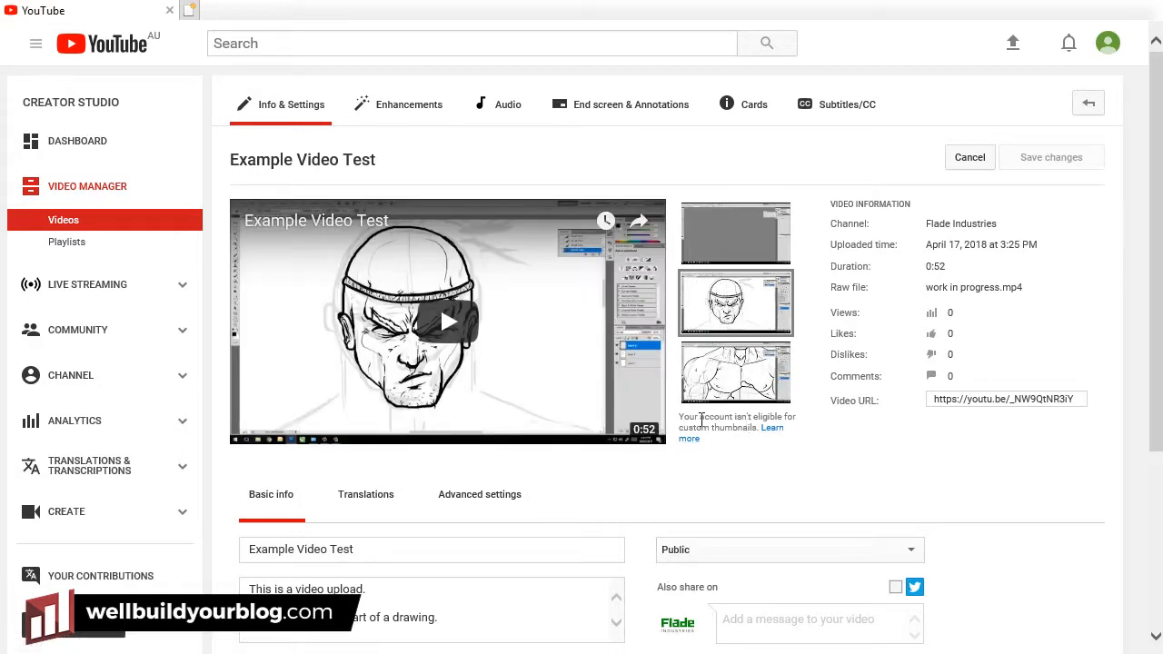
left_click_drag(701, 420, 767, 448)
left_click(768, 448)
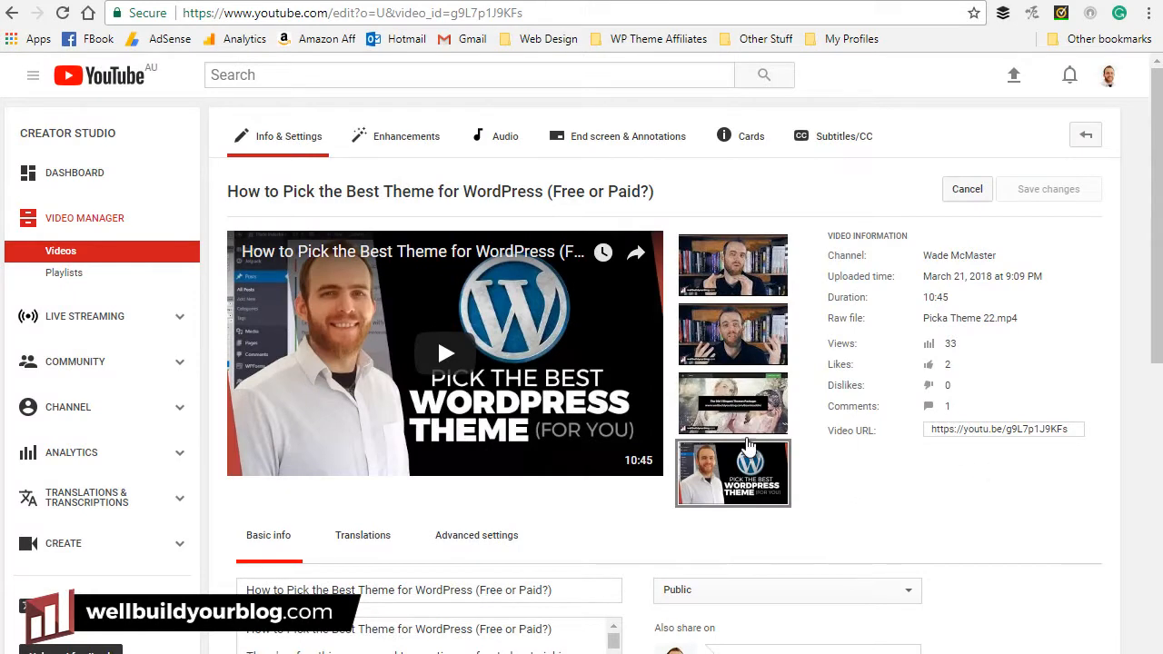
mouse_move(736, 491)
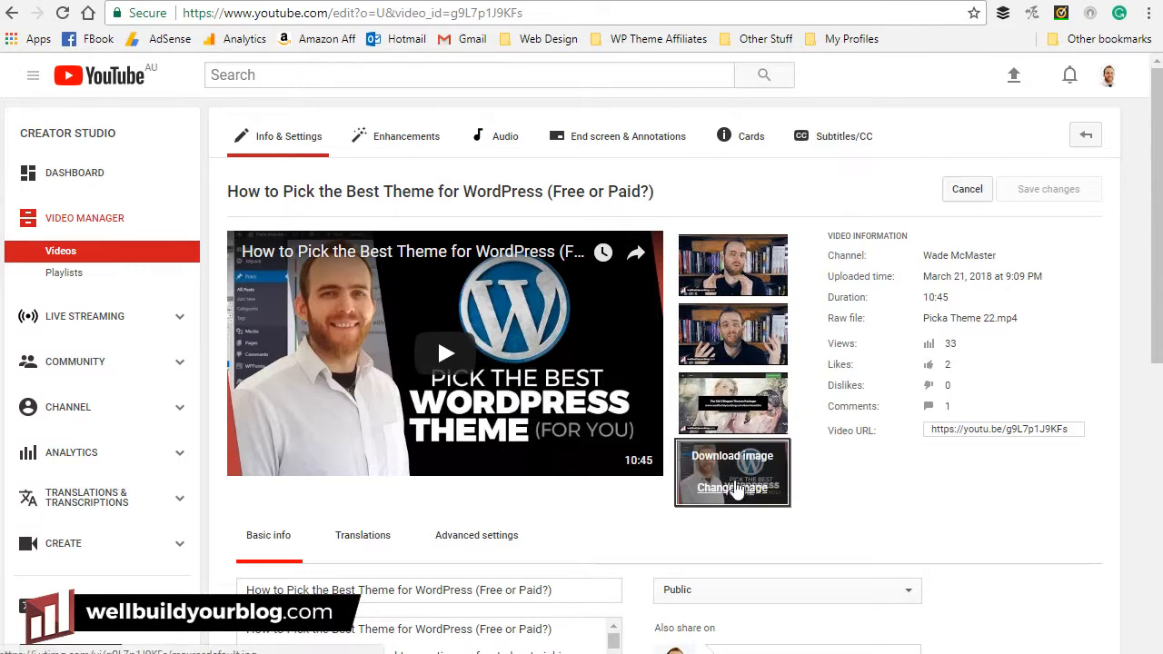
mouse_move(781, 507)
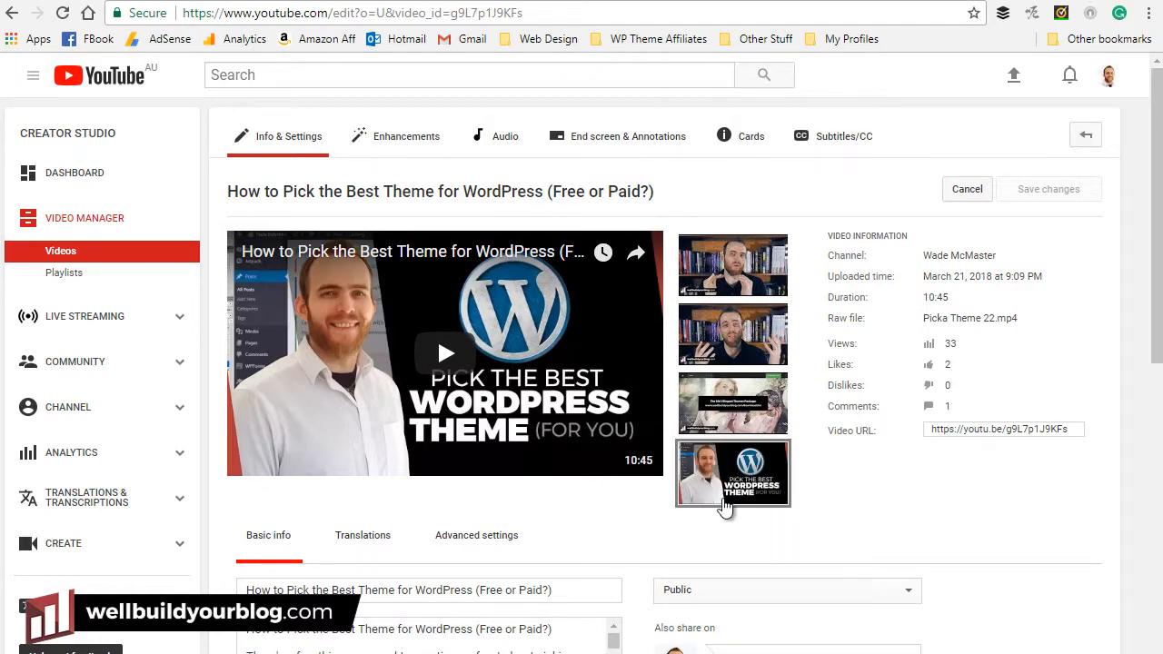
left_click(731, 492)
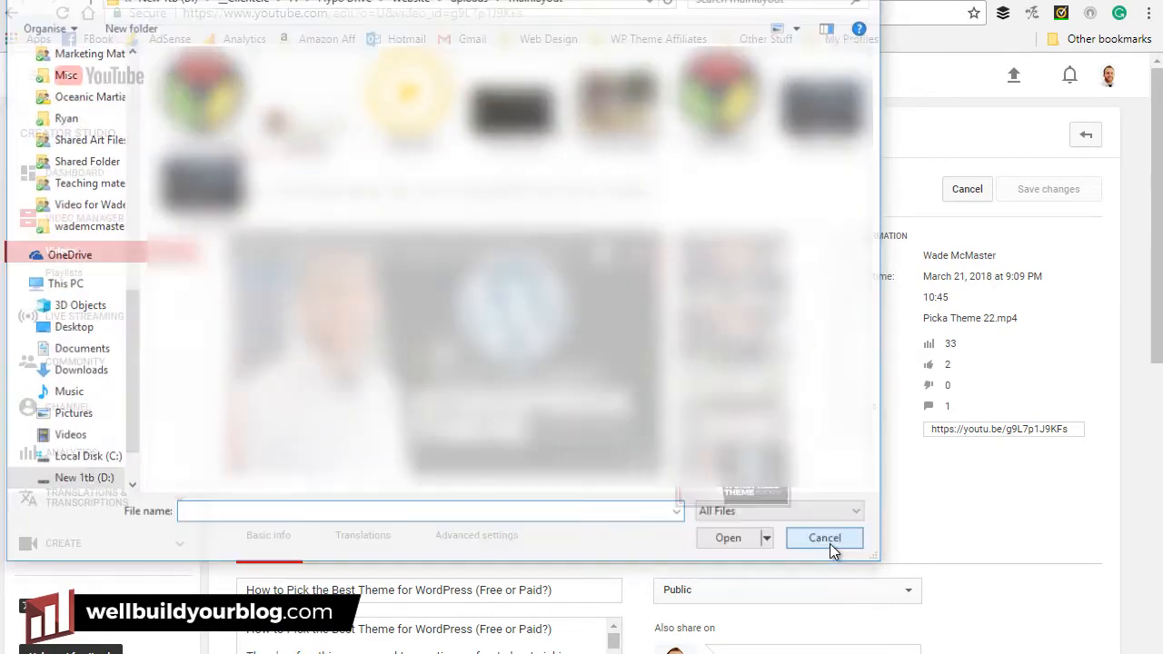
left_click(830, 542)
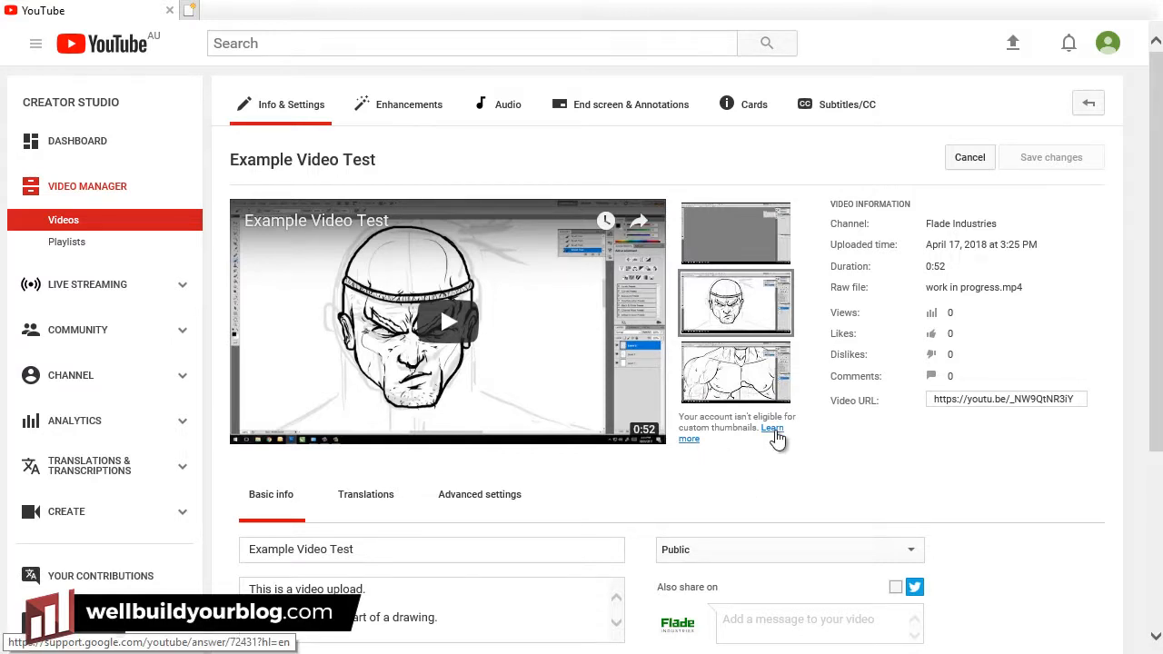
Open the 'Add video thumbnails' help article and highlight the custom thumbnail requirement sentence.
left_click(774, 434)
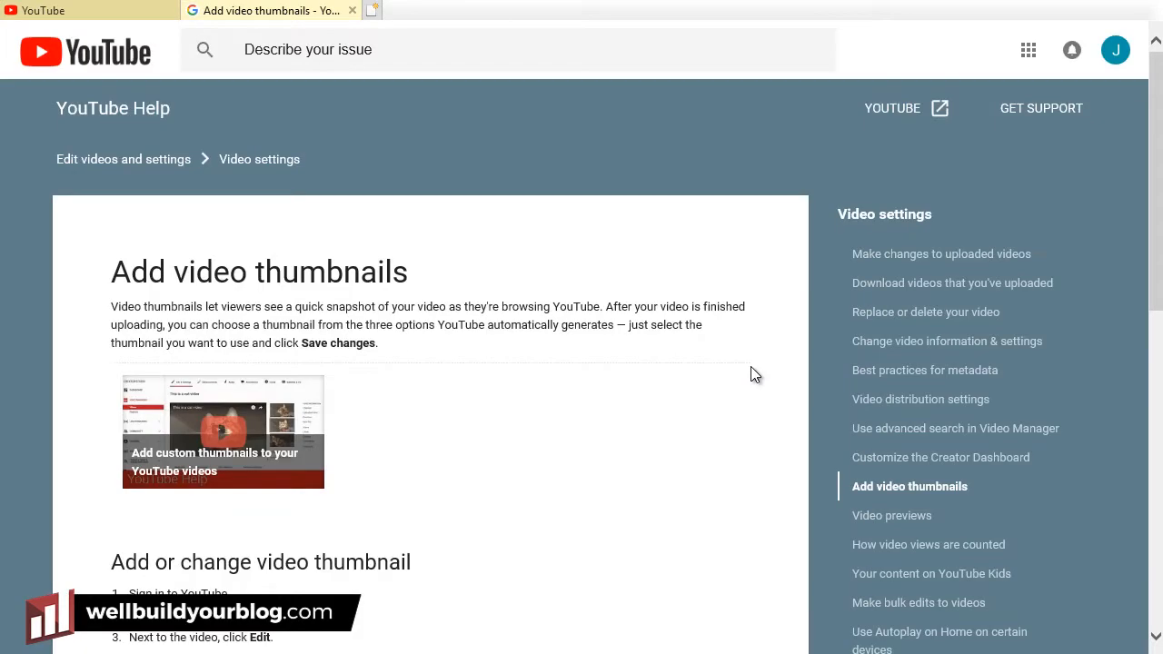
scroll(545, 366, "down", 6)
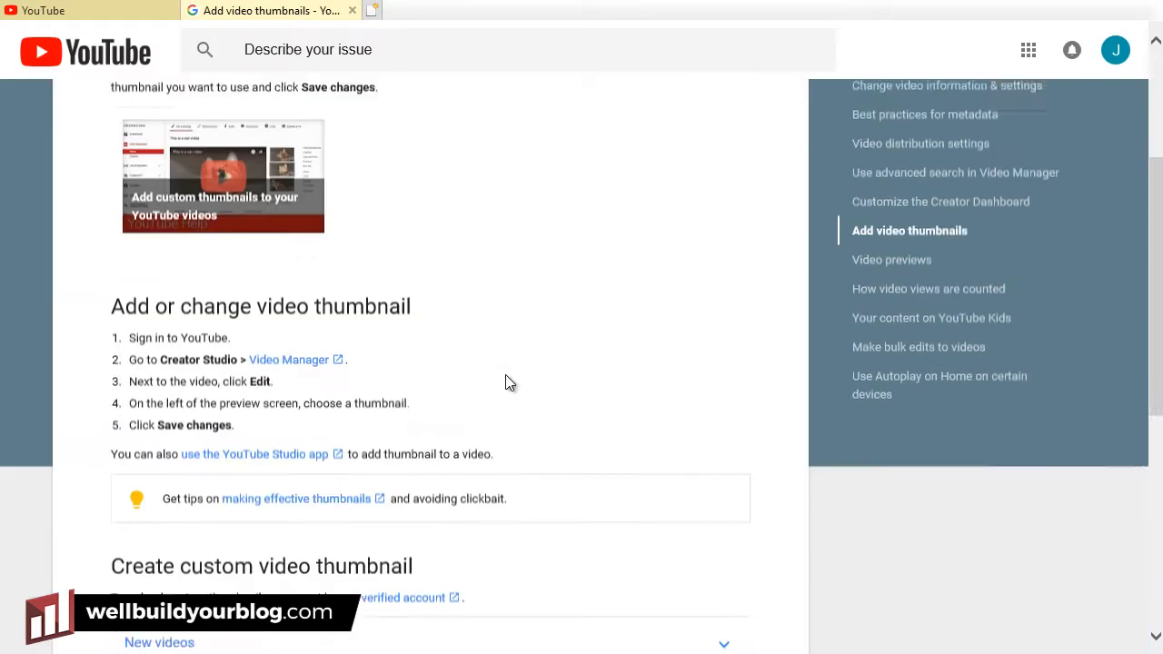
scroll(502, 366, "down", 1)
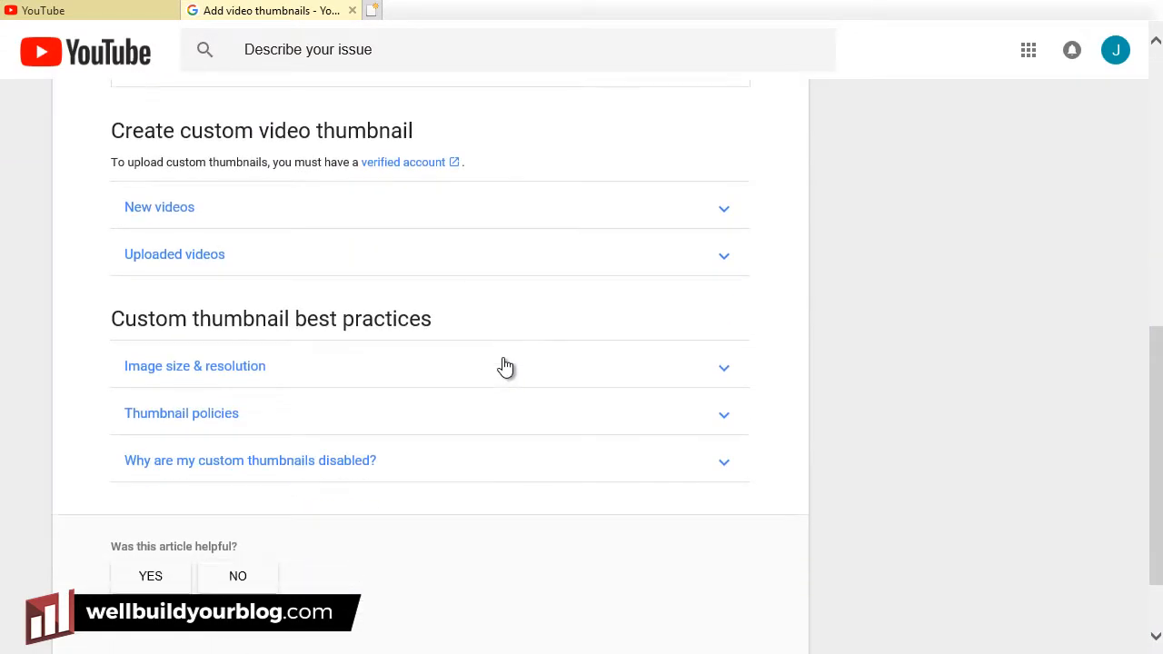
scroll(503, 366, "up", 7)
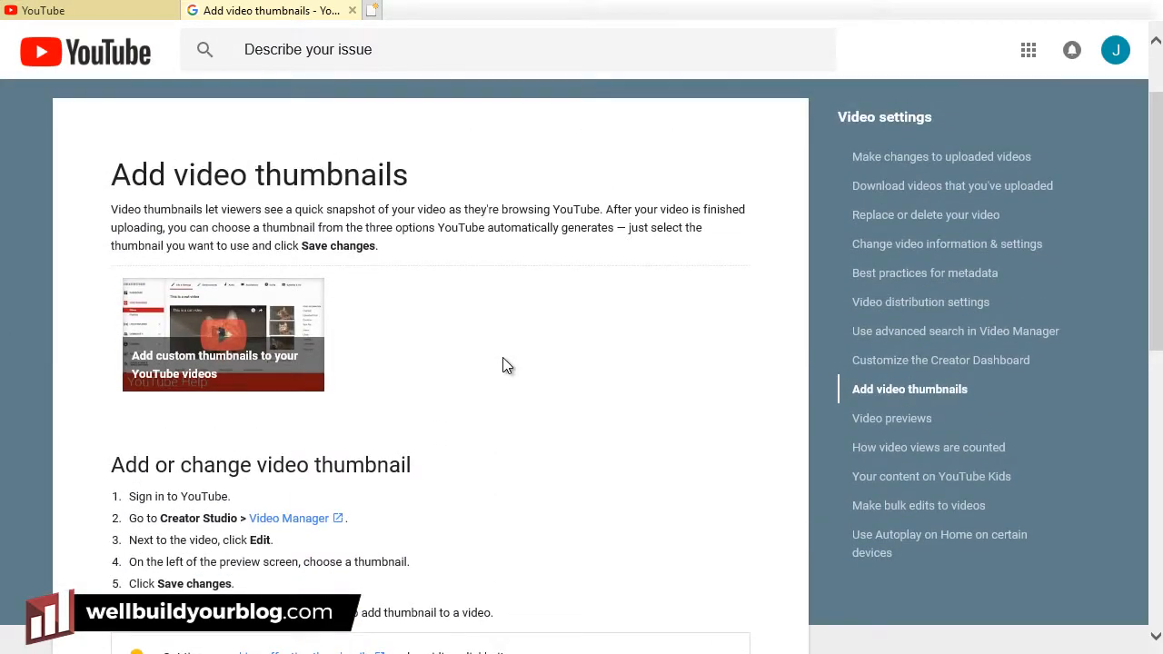
scroll(507, 366, "up", 1)
scroll(507, 366, "down", 3)
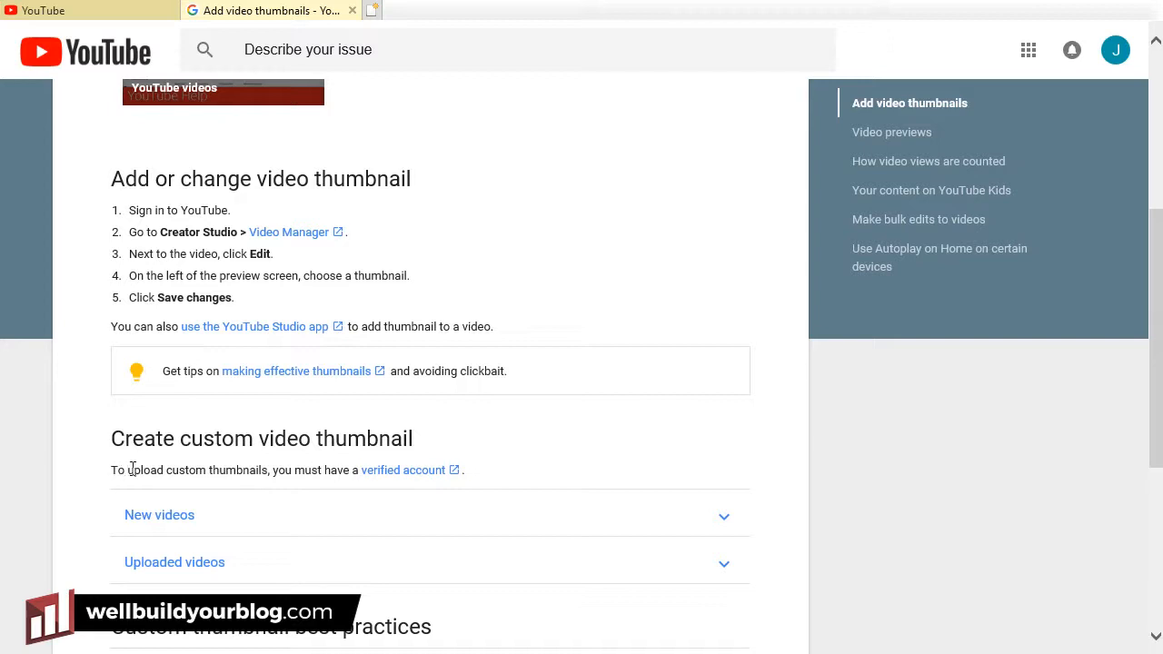
left_click_drag(132, 468, 244, 466)
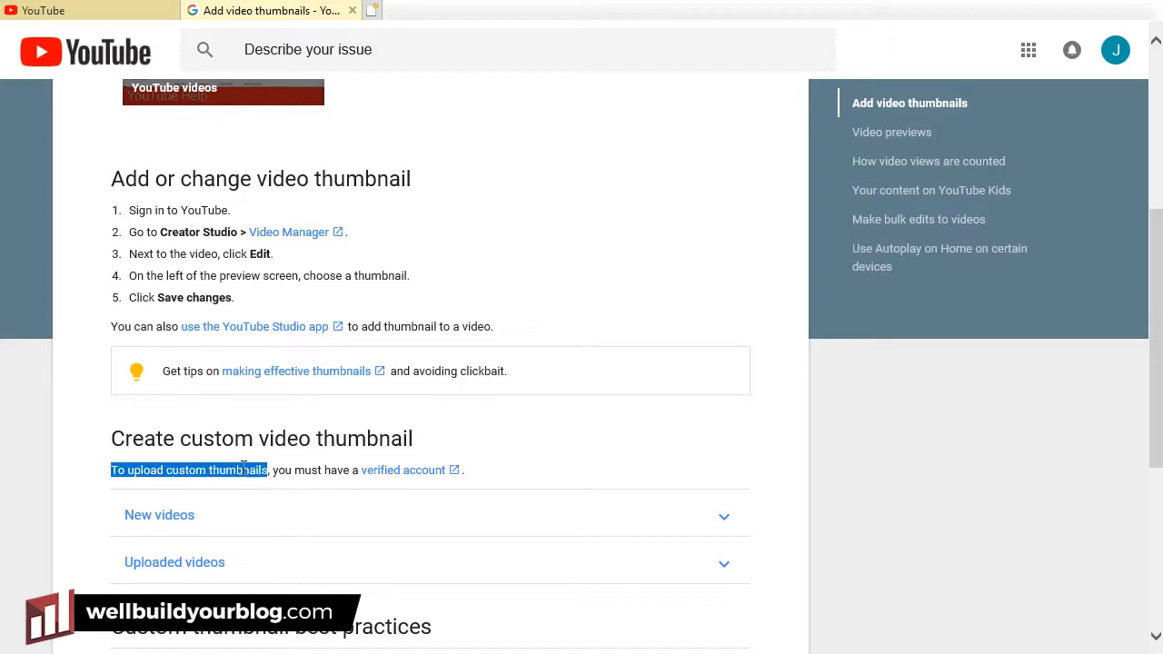
Visit the account verification page with Australia as the country, then close it and return to Creator Studio.
left_click(397, 471)
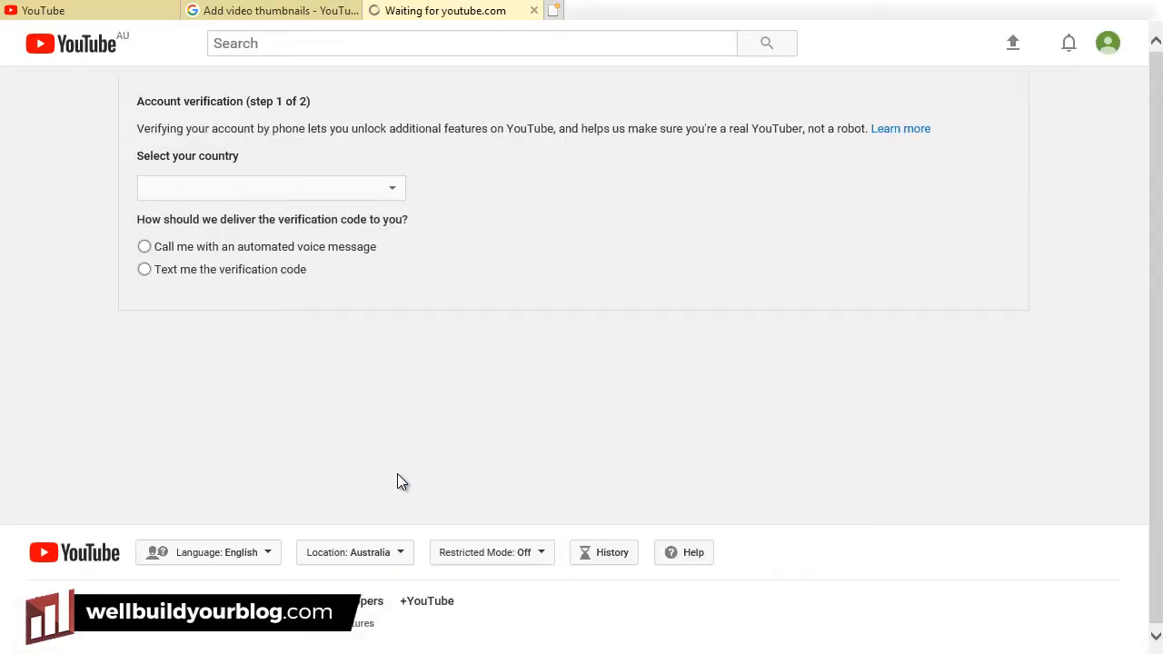
left_click(287, 190)
left_click(287, 192)
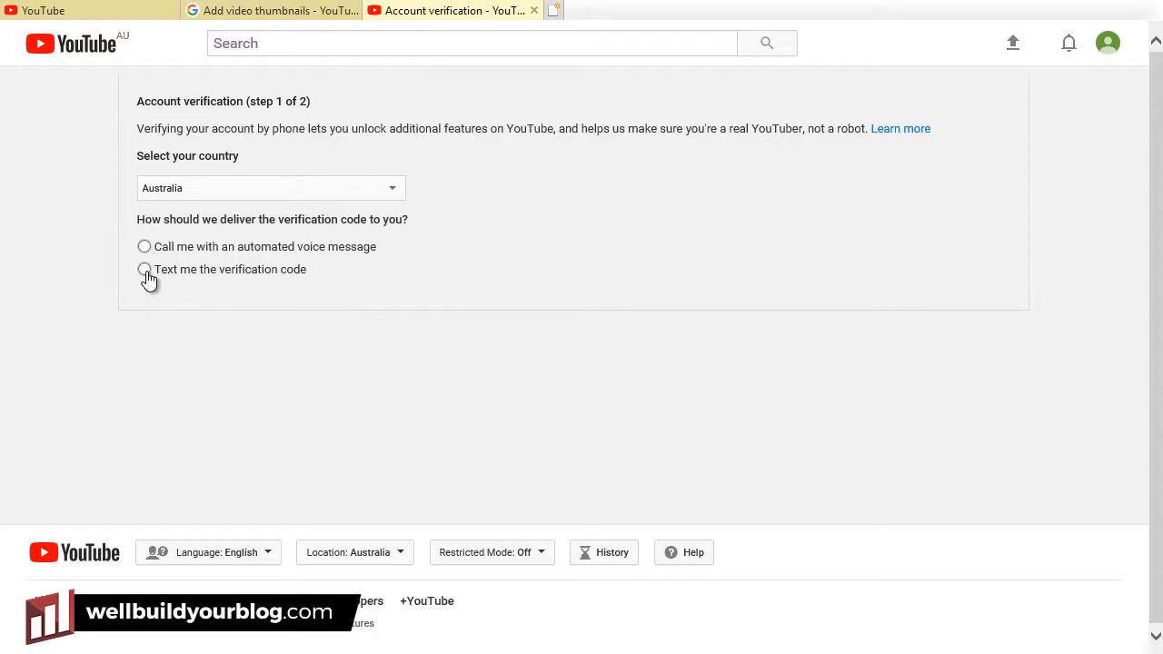
left_click(533, 11)
left_click(166, 19)
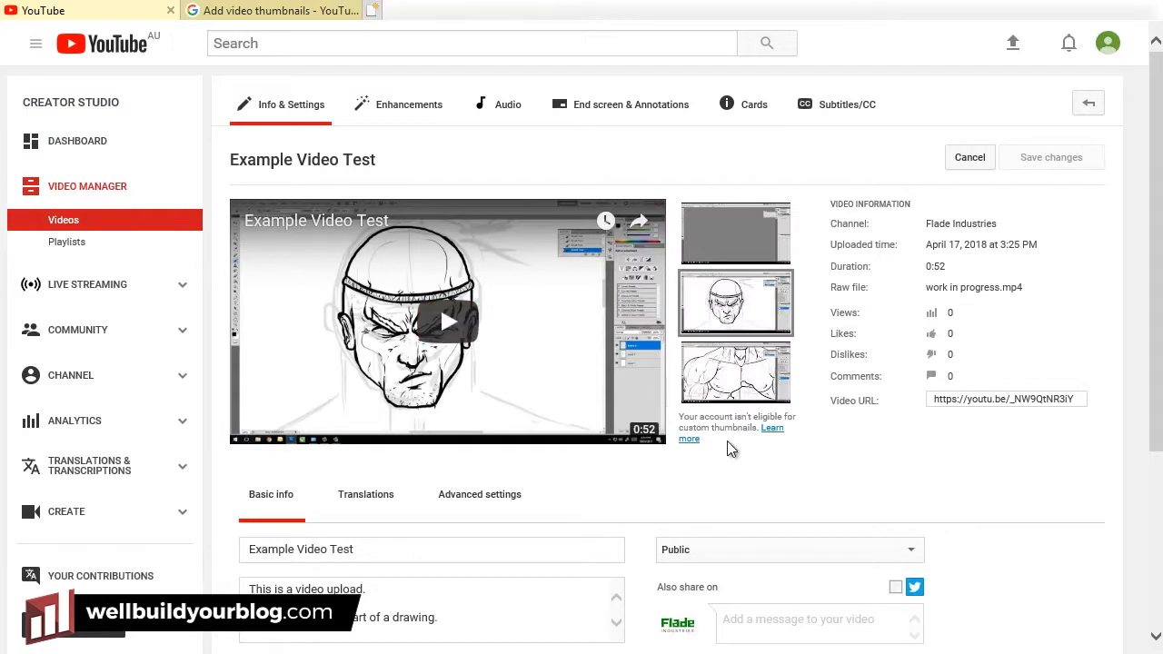